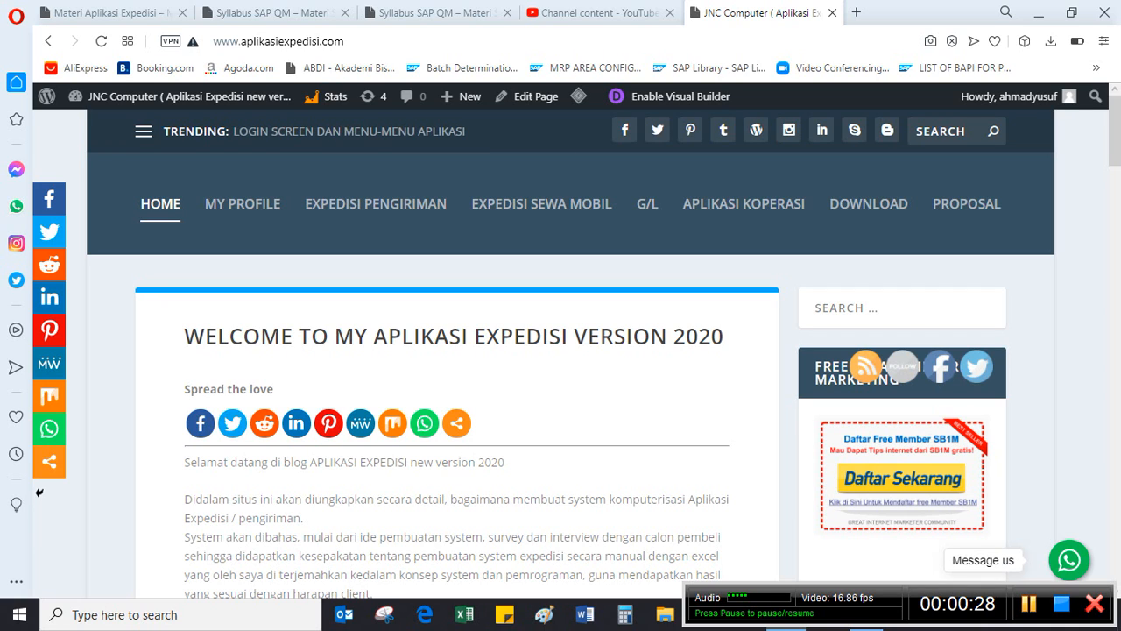
double_click(391, 43)
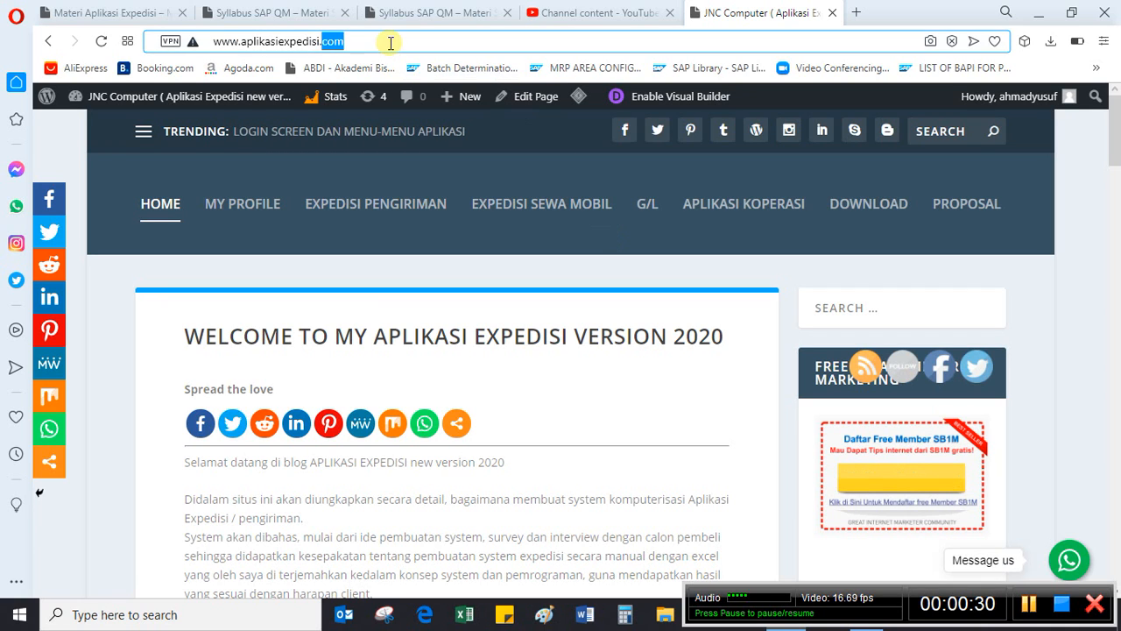
drag(391, 43, 180, 39)
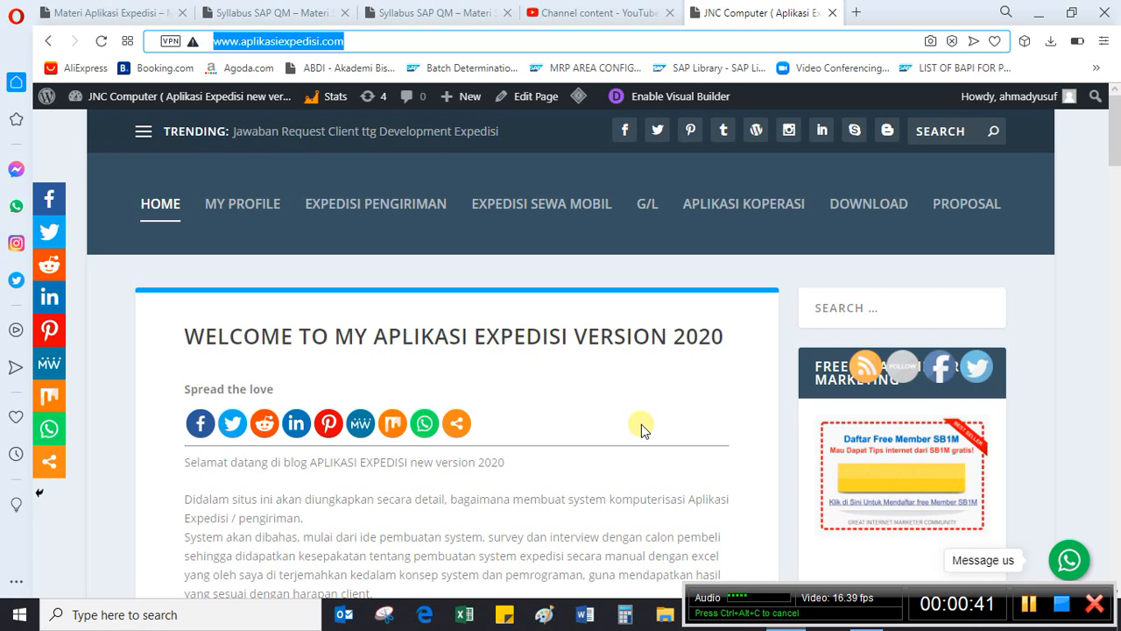
- Open the Expedisi Pengiriman page and look through its login, main menu and table submenu sections
click(403, 208)
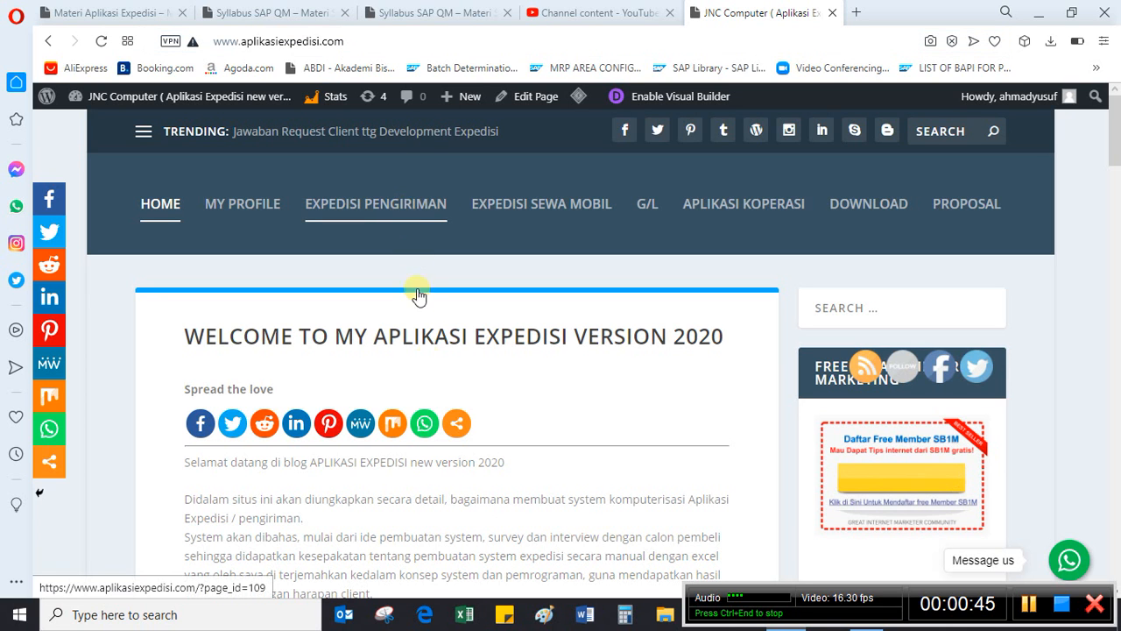
scroll(443, 380, down, 1)
scroll(445, 380, down, 5)
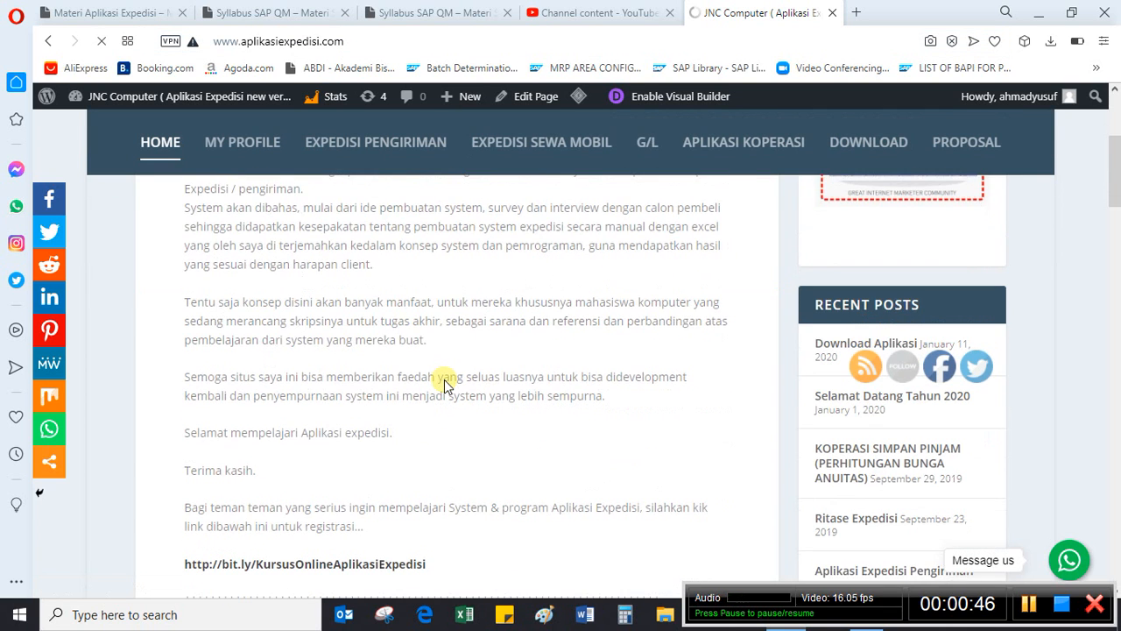
scroll(445, 385, down, 10)
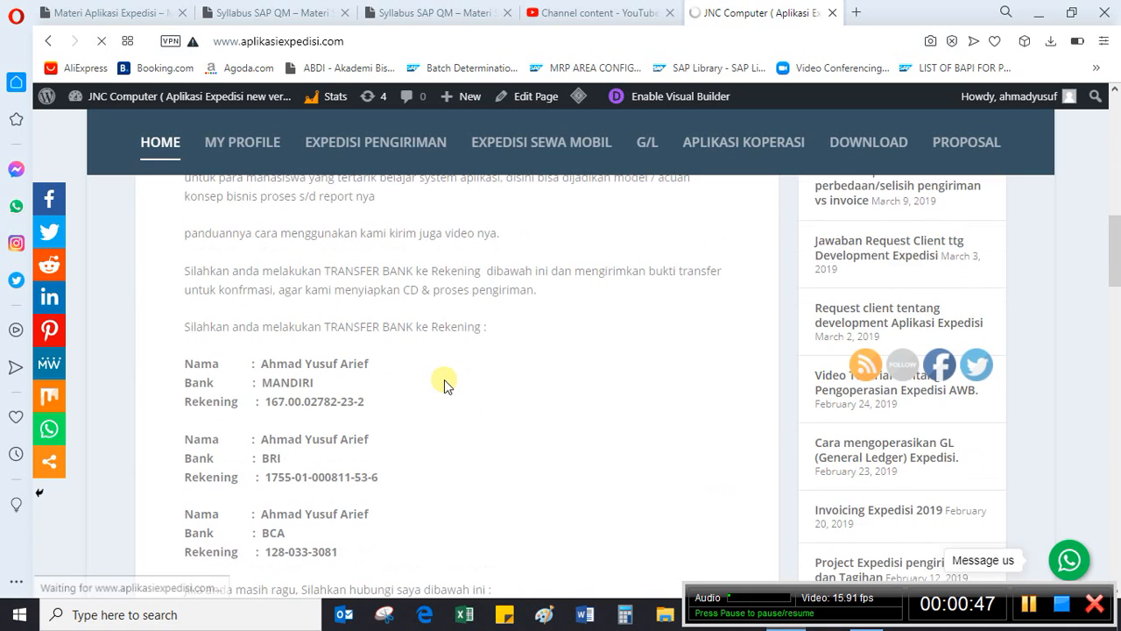
scroll(445, 381, up, 15)
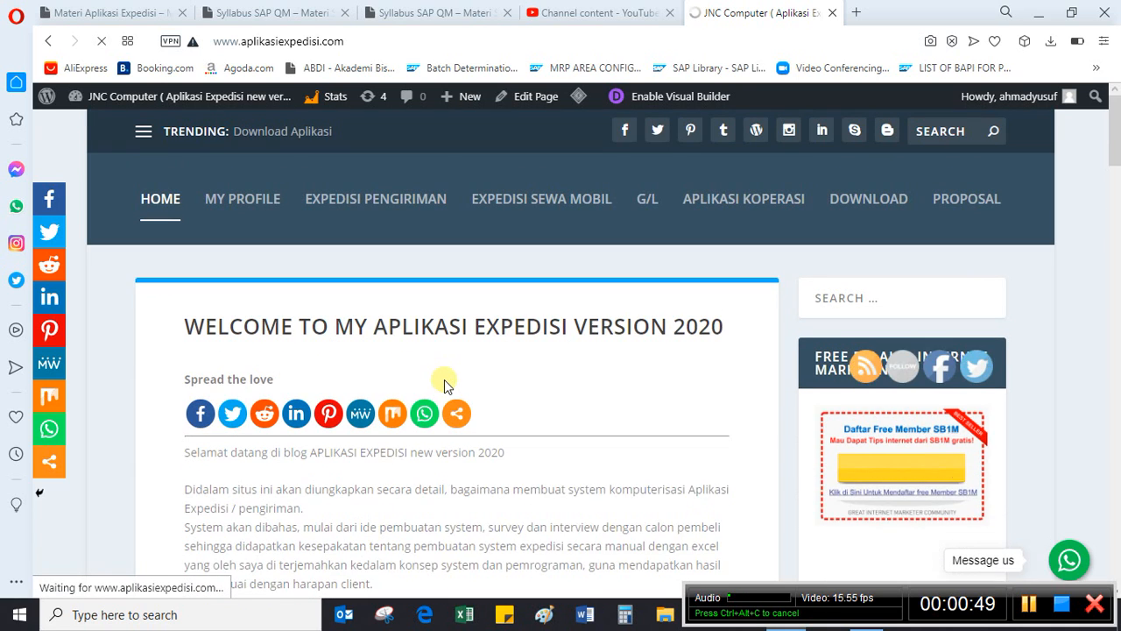
scroll(587, 473, down, 5)
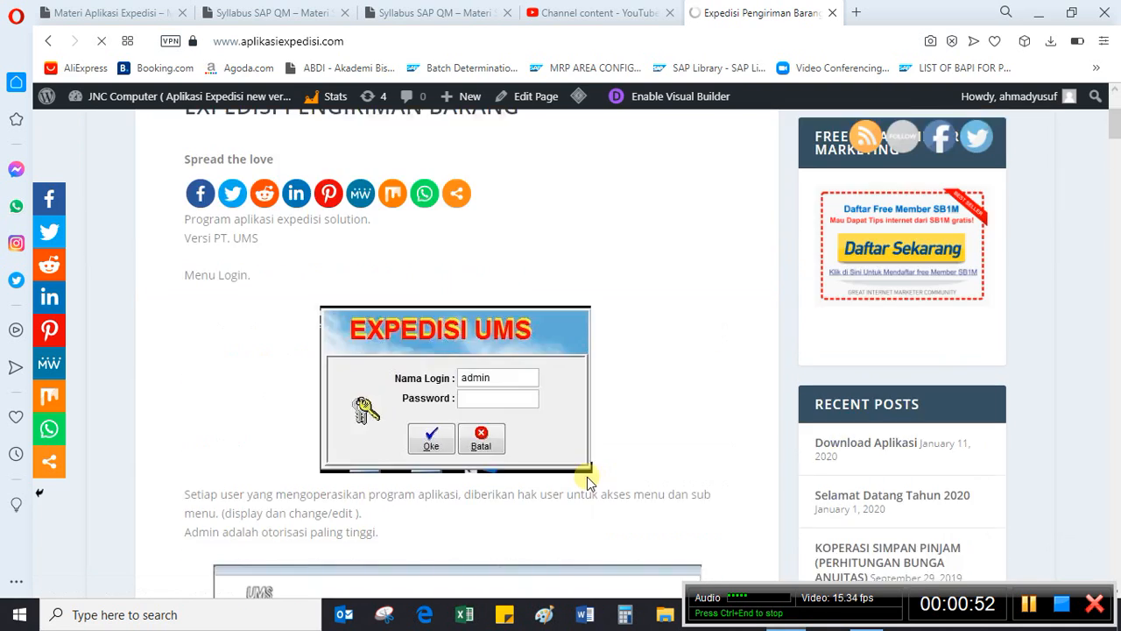
scroll(490, 477, down, 8)
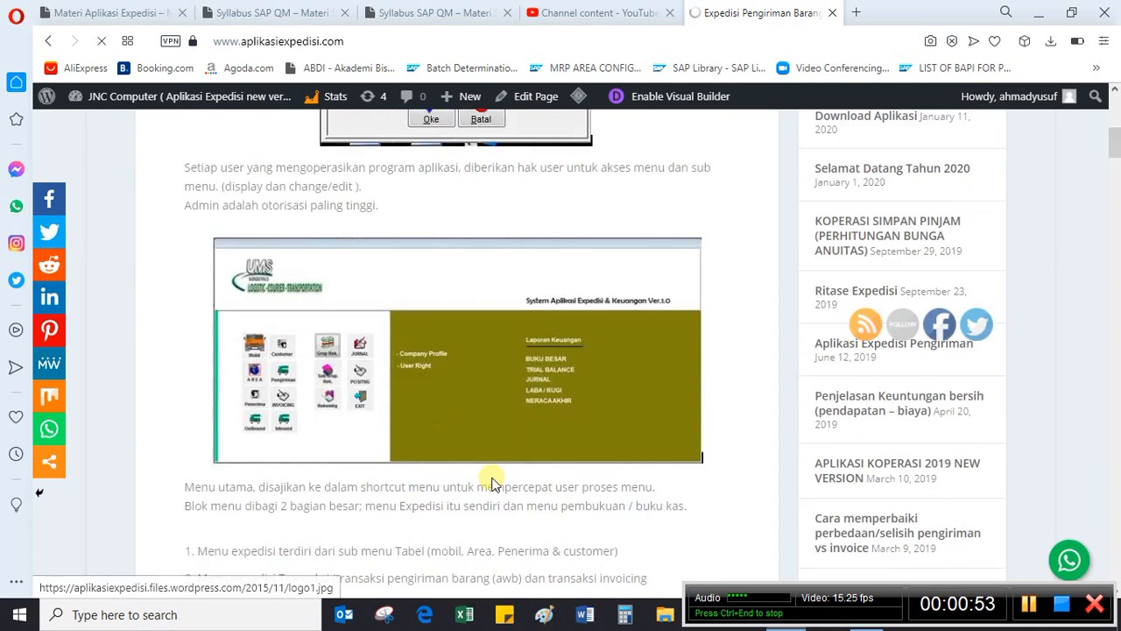
scroll(491, 482, down, 7)
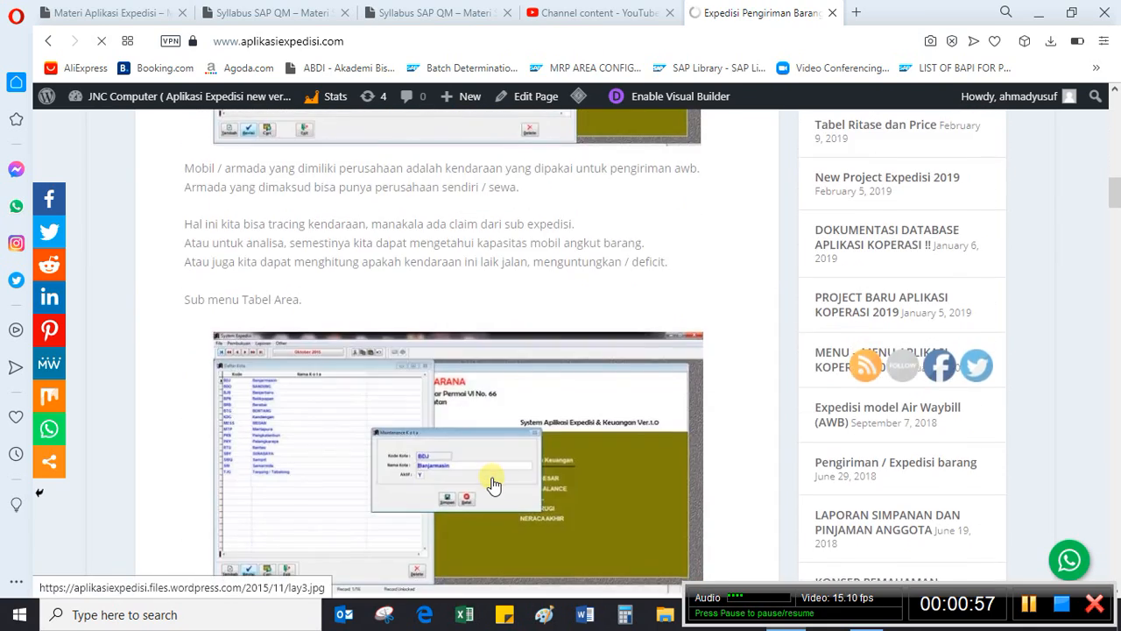
scroll(492, 482, up, 6)
scroll(493, 483, up, 12)
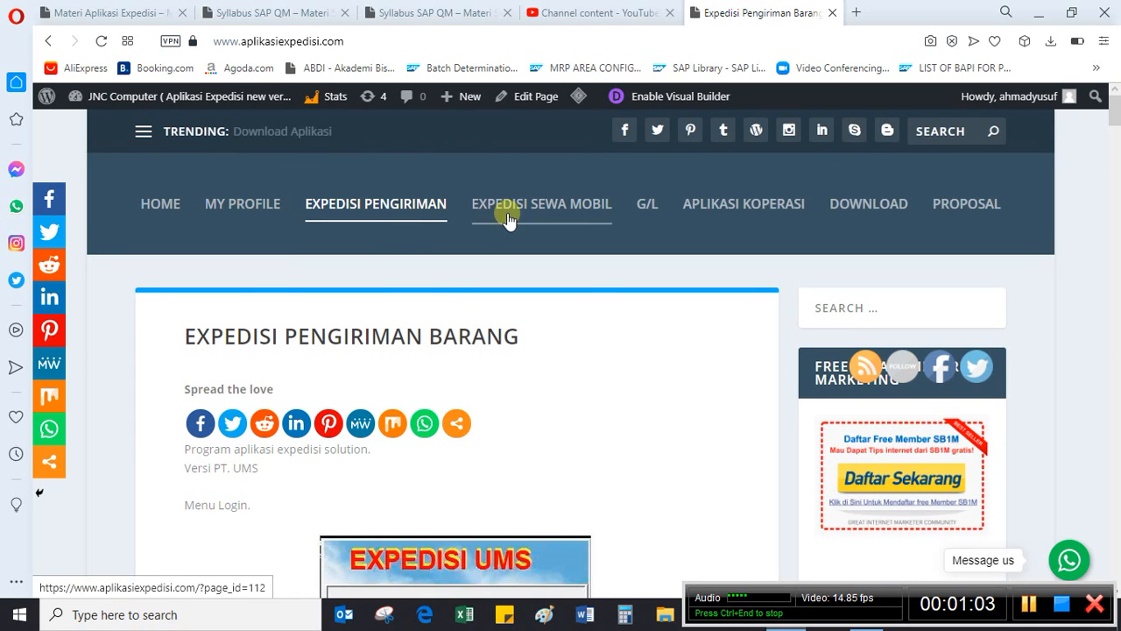
- Review the operating guide on the Expedisi Sewa Mobil page and return to the Expedisi Pengiriman page
click(559, 214)
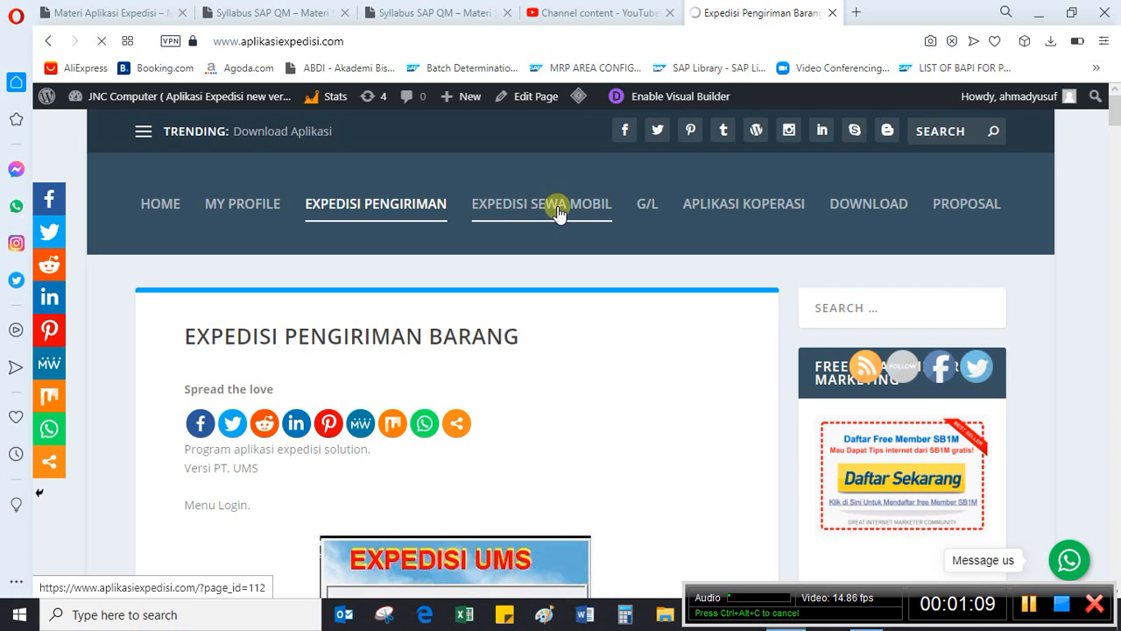
click(561, 213)
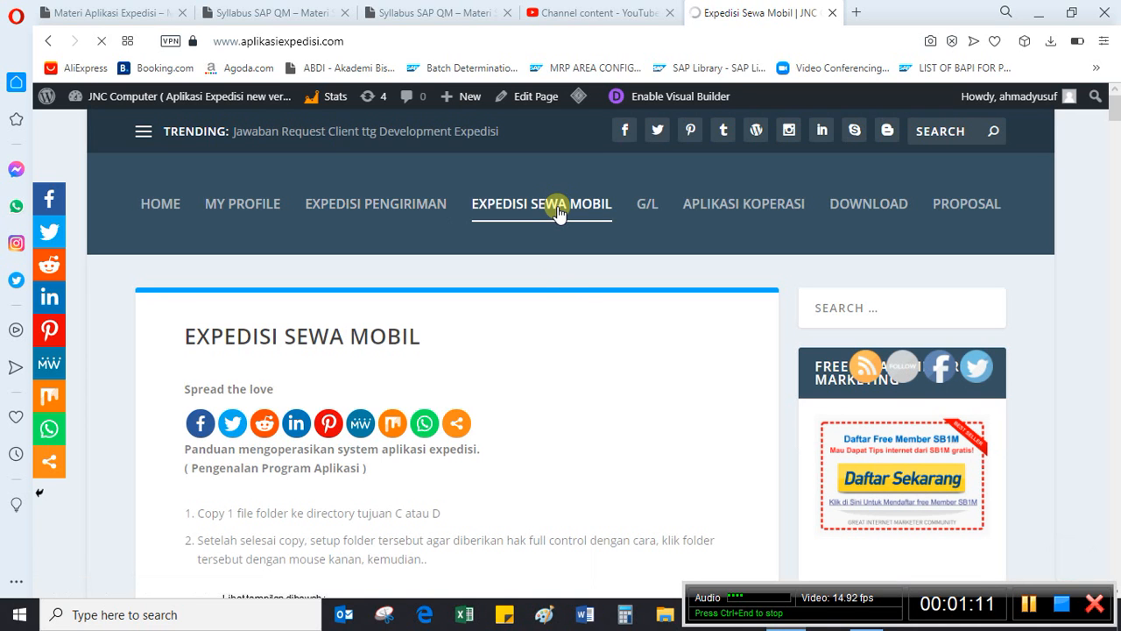
scroll(592, 367, down, 10)
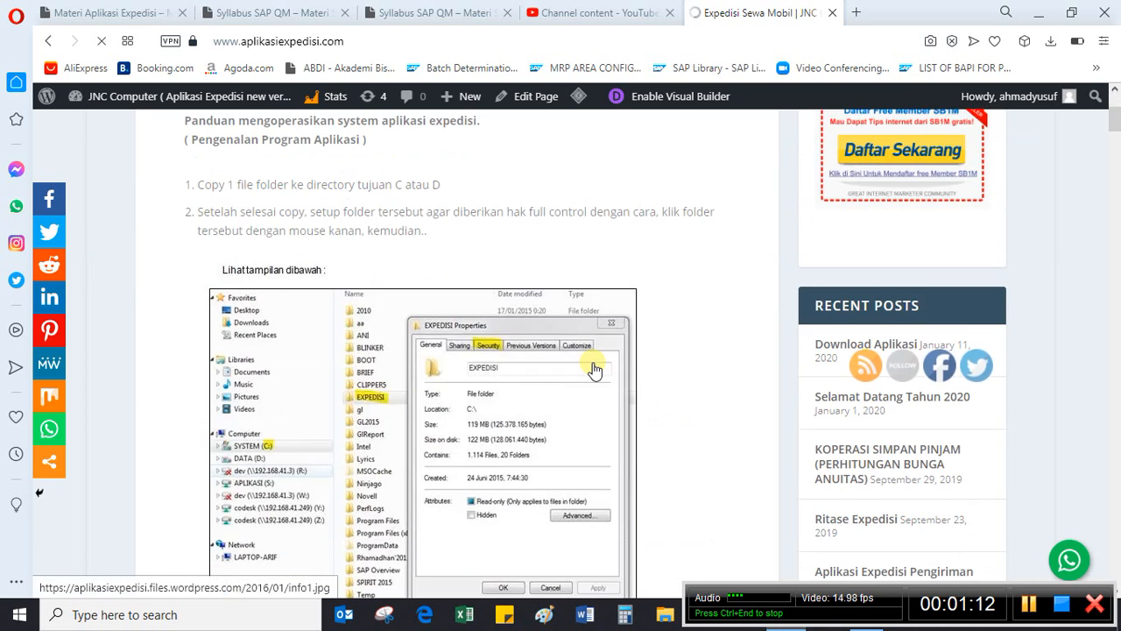
scroll(628, 377, down, 5)
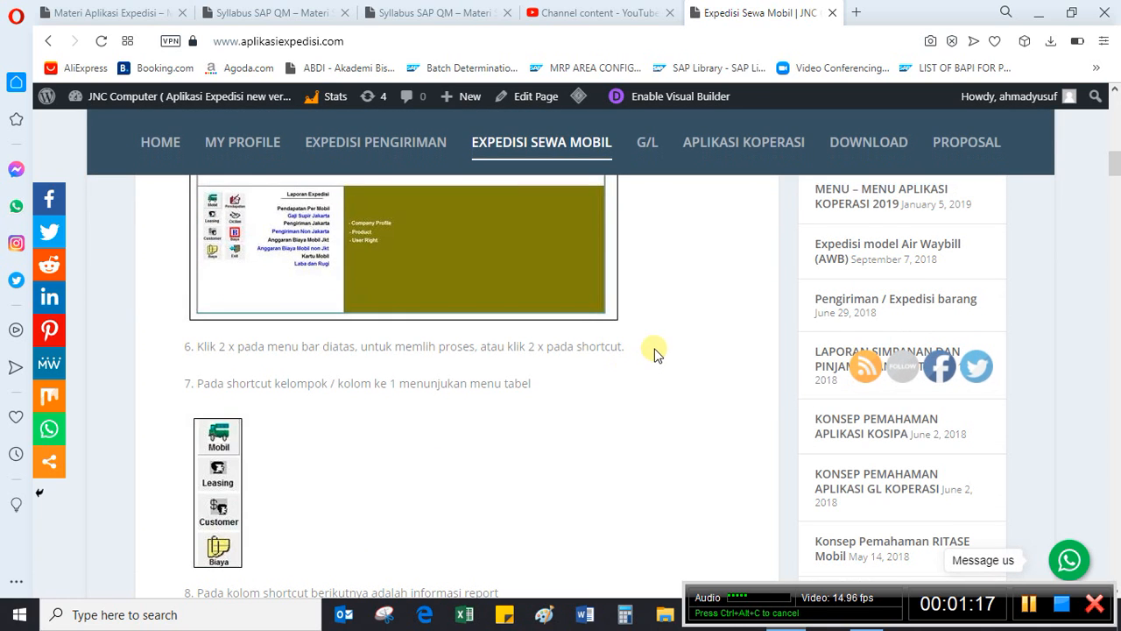
scroll(665, 359, up, 2)
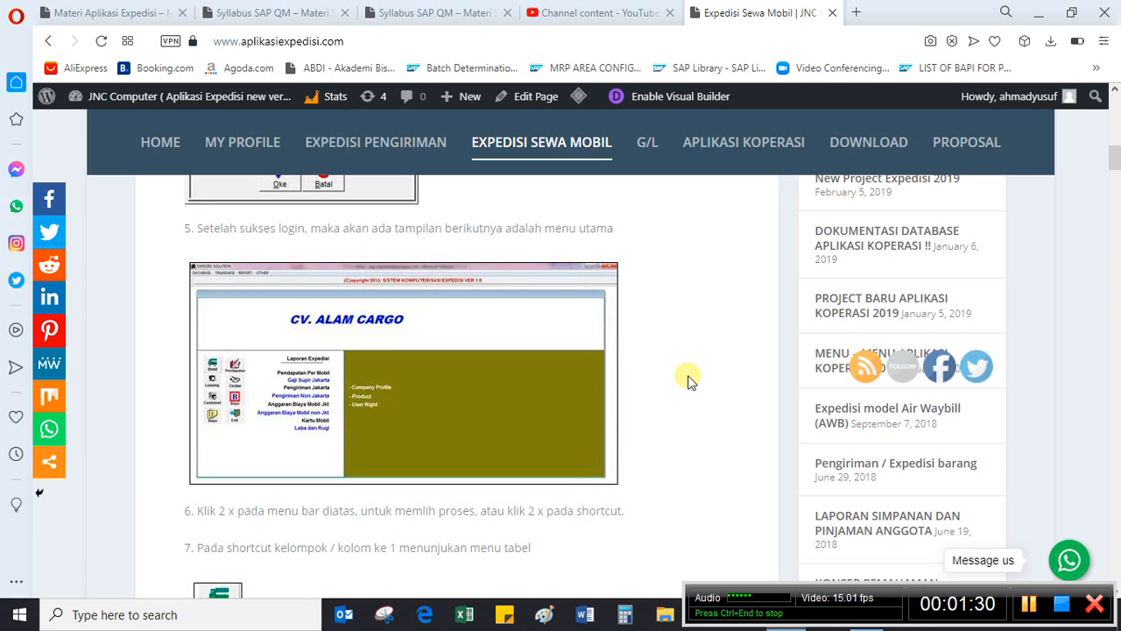
scroll(702, 386, up, 1)
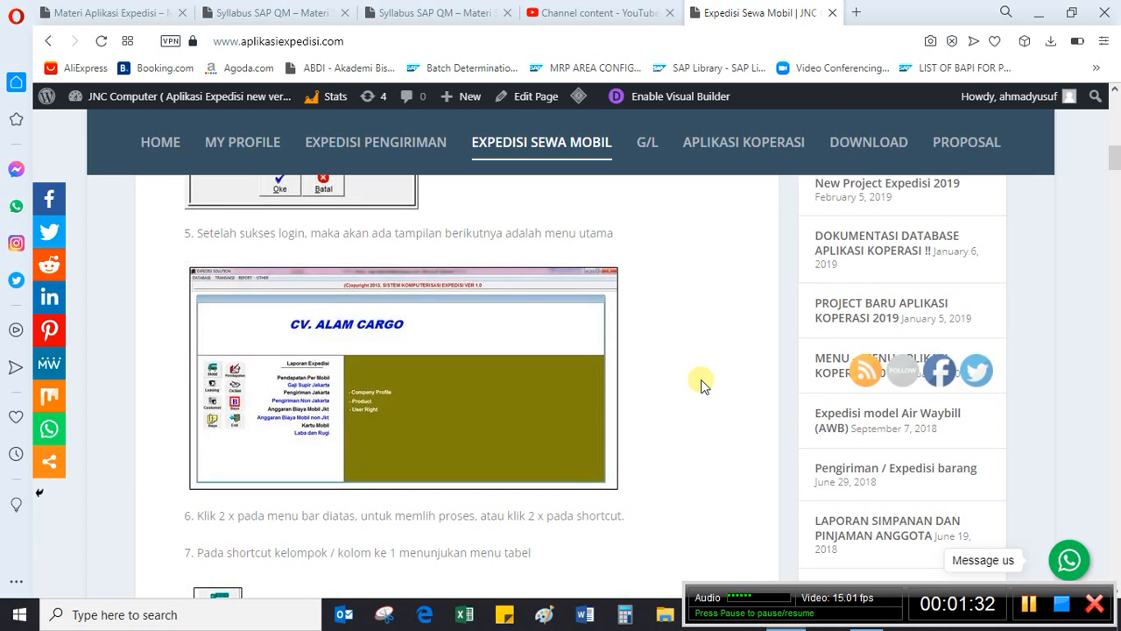
scroll(701, 378, up, 3)
scroll(666, 309, up, 3)
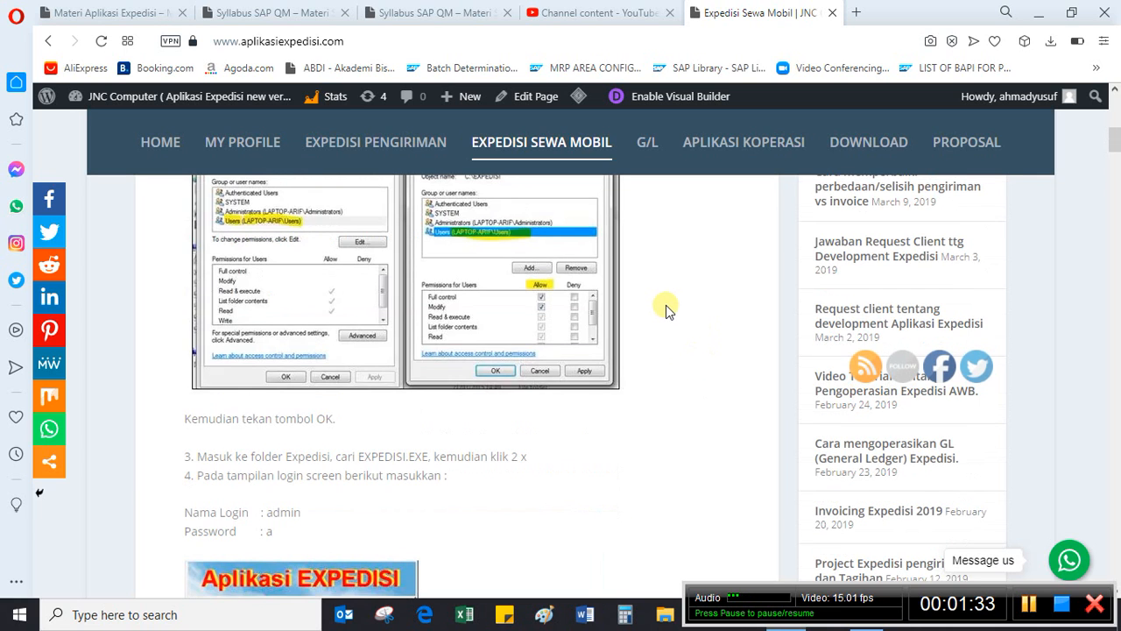
scroll(689, 348, up, 10)
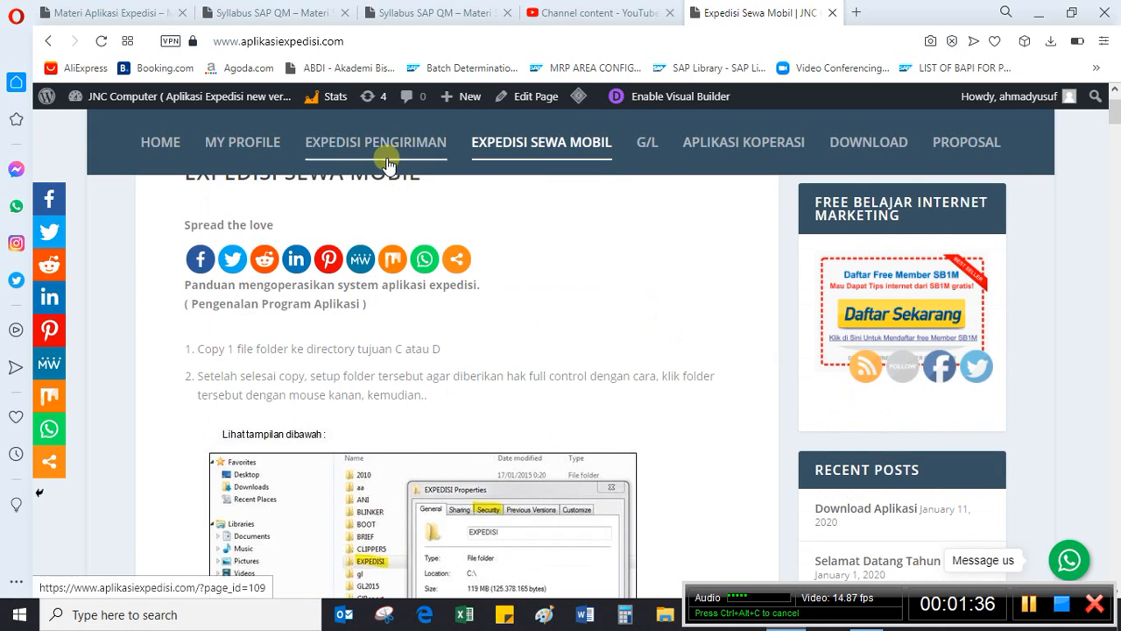
click(386, 162)
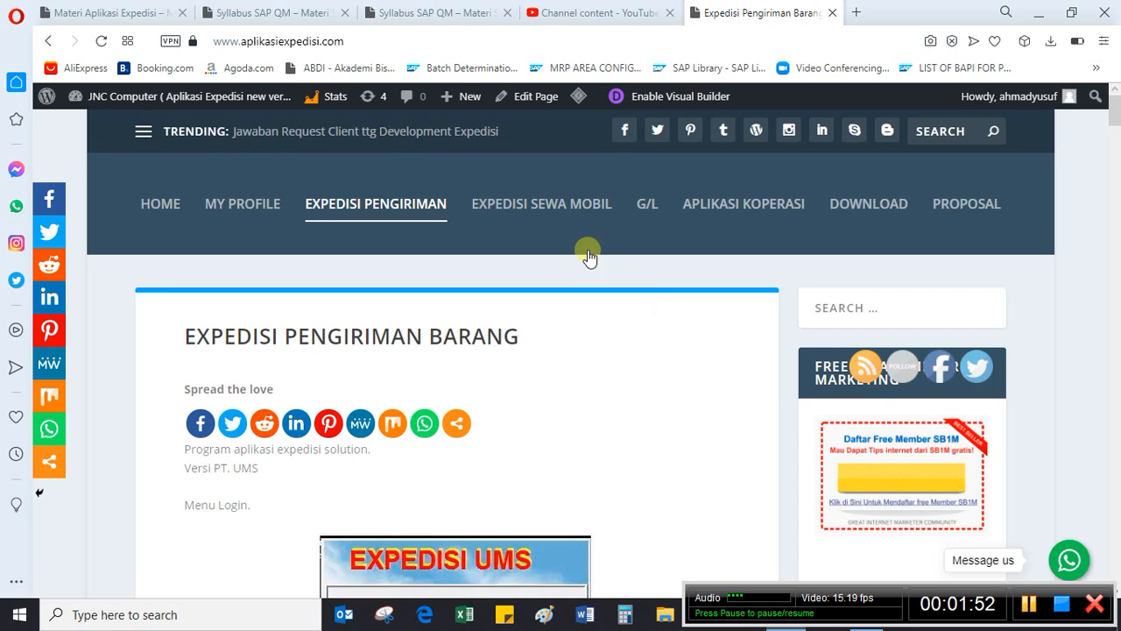
- Open the G/L page and examine its ledger overview, expense list, account groups and subgroup master data
click(644, 210)
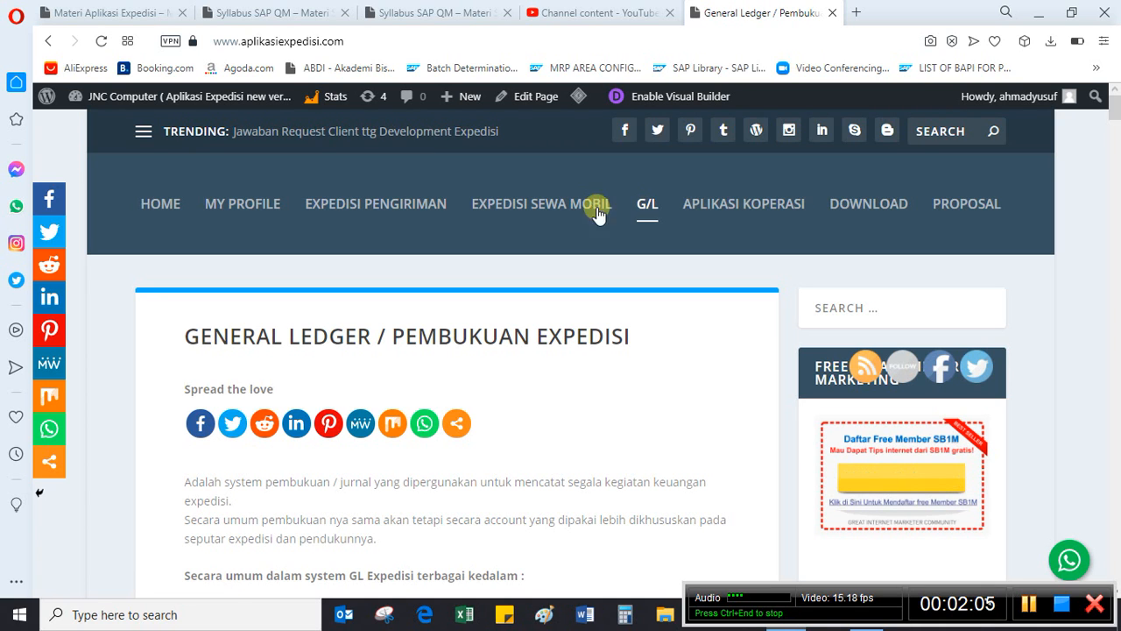
scroll(543, 233, down, 3)
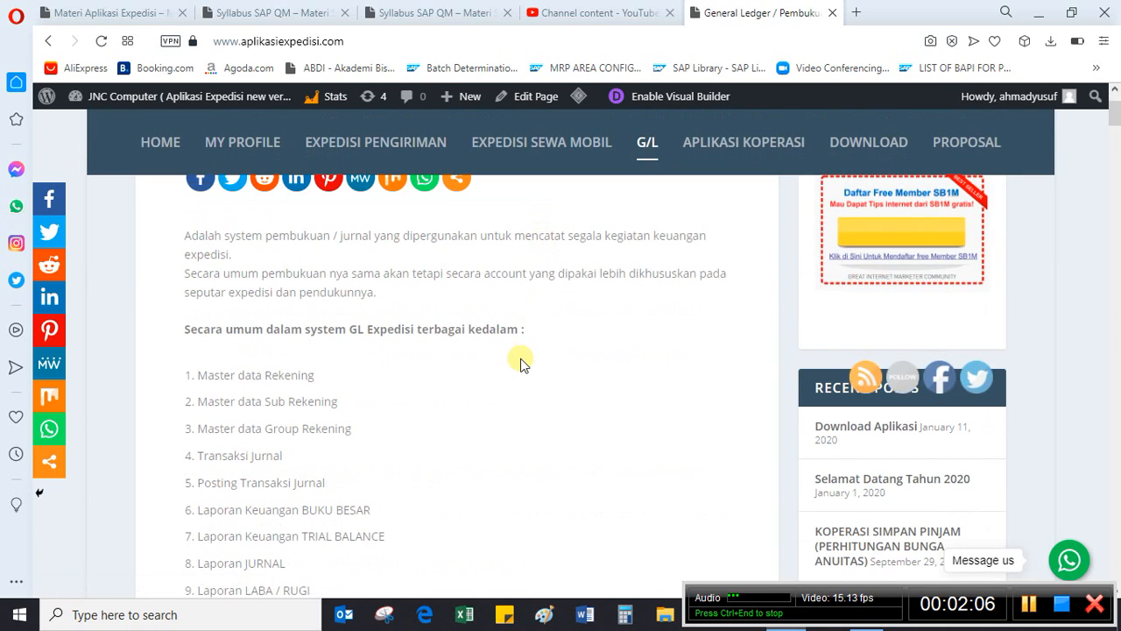
scroll(520, 362, down, 3)
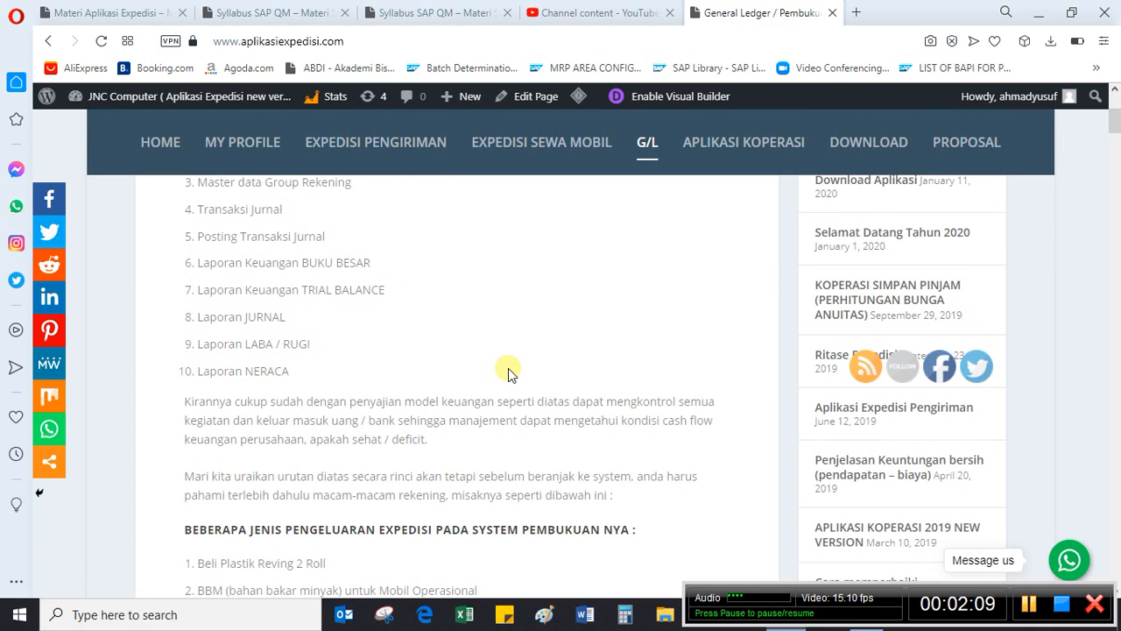
scroll(511, 372, down, 1)
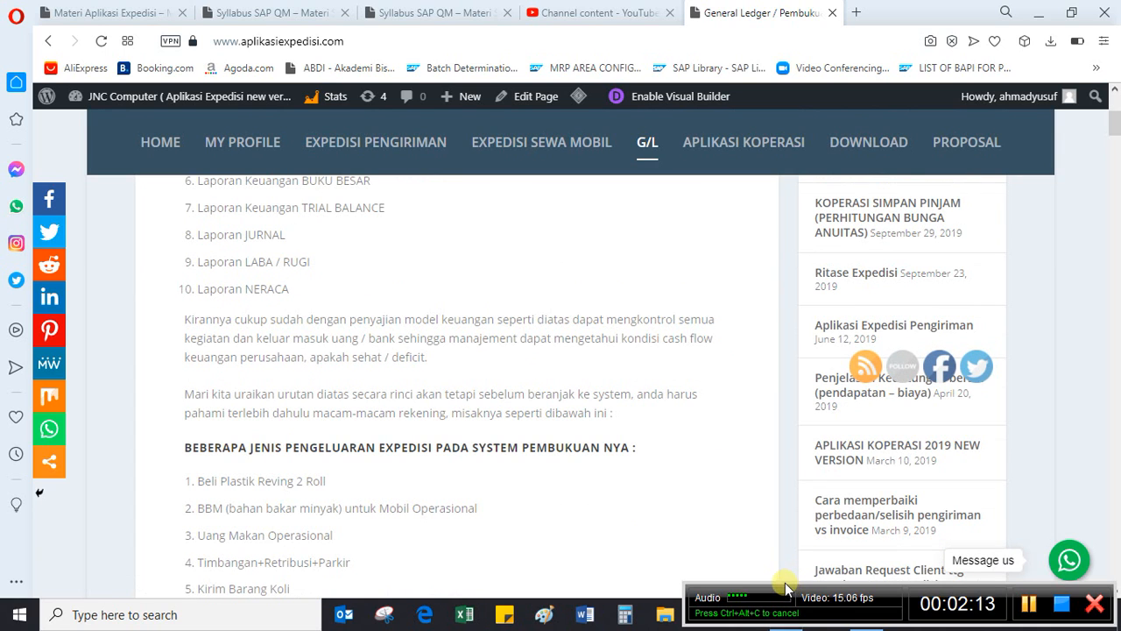
drag(785, 589, 362, 593)
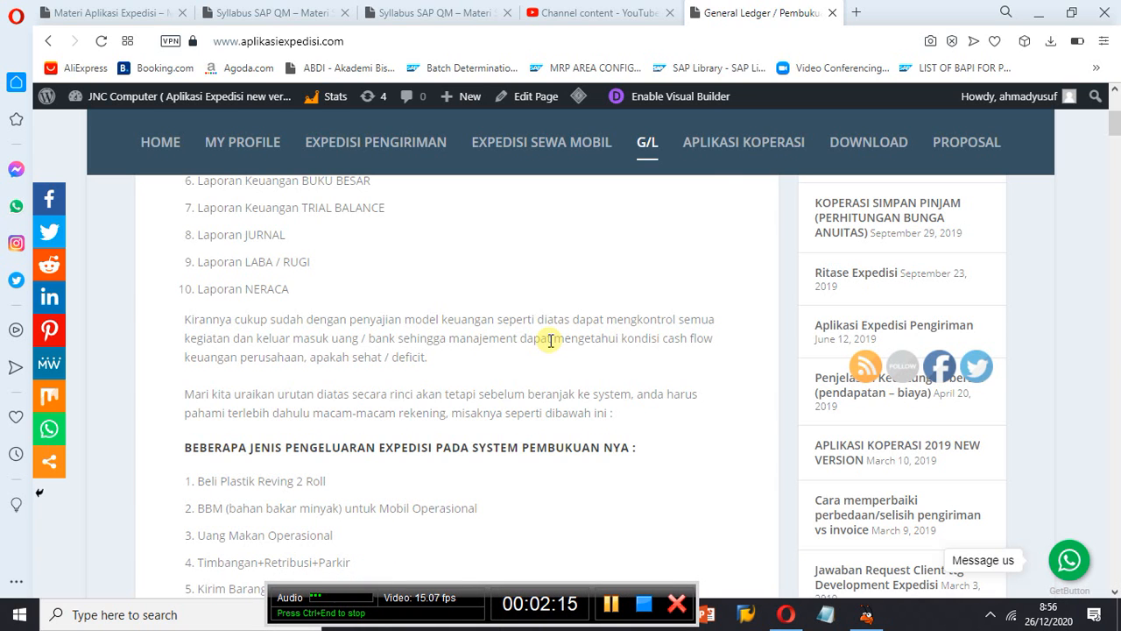
scroll(550, 340, down, 10)
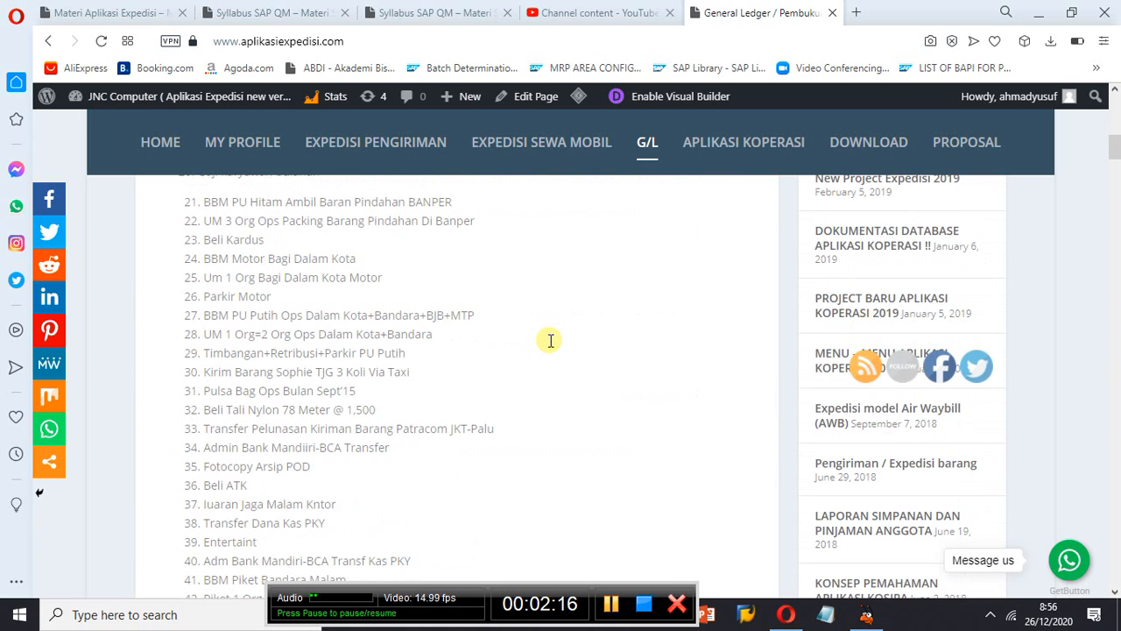
scroll(550, 340, down, 10)
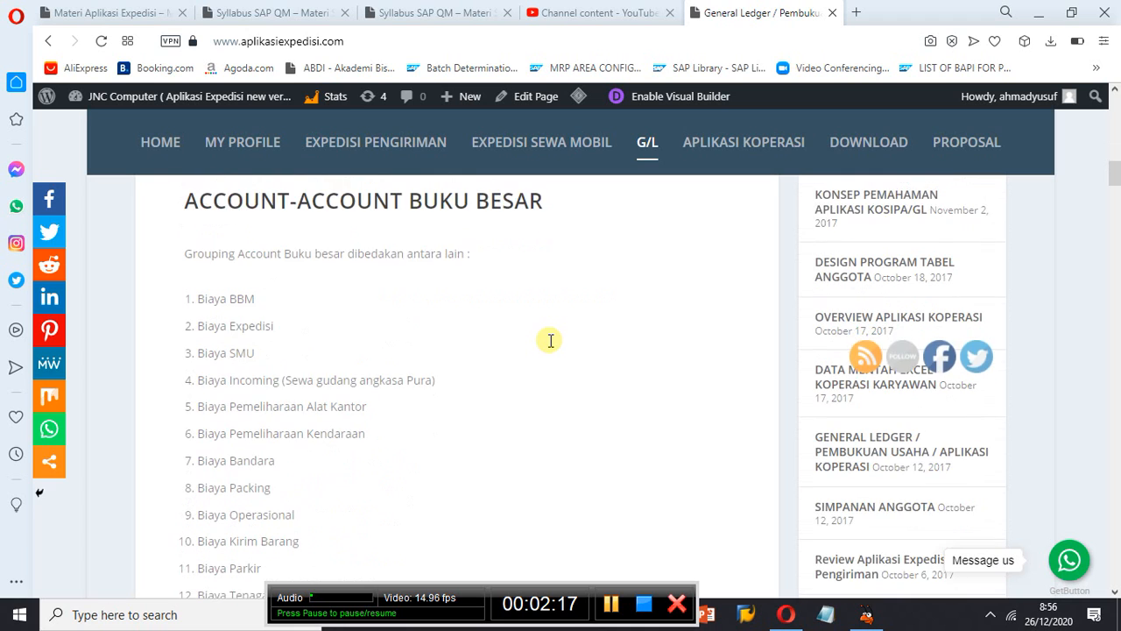
scroll(550, 339, down, 10)
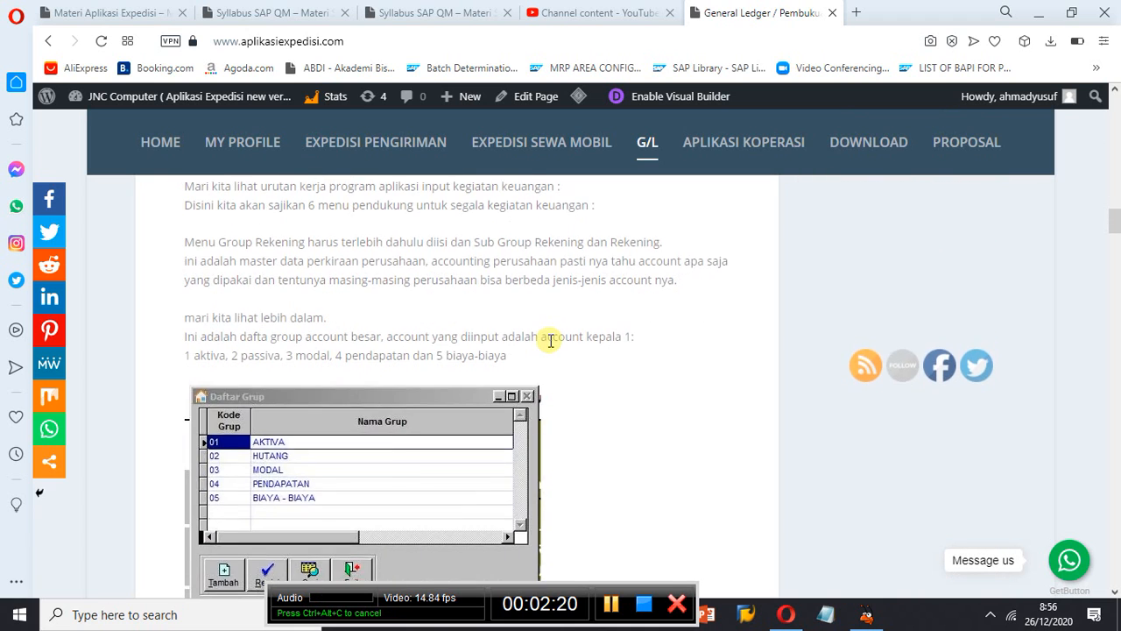
scroll(550, 340, down, 10)
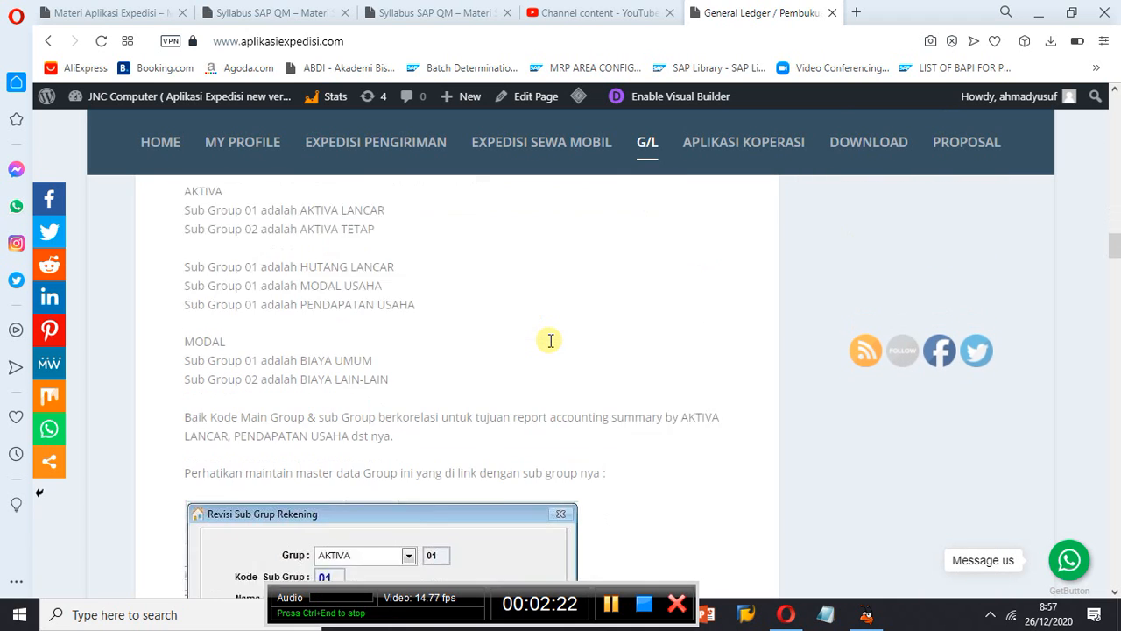
scroll(550, 340, down, 2)
- Go to the site aplikasiexpedisi.wordpress.com
mouse_move(447, 98)
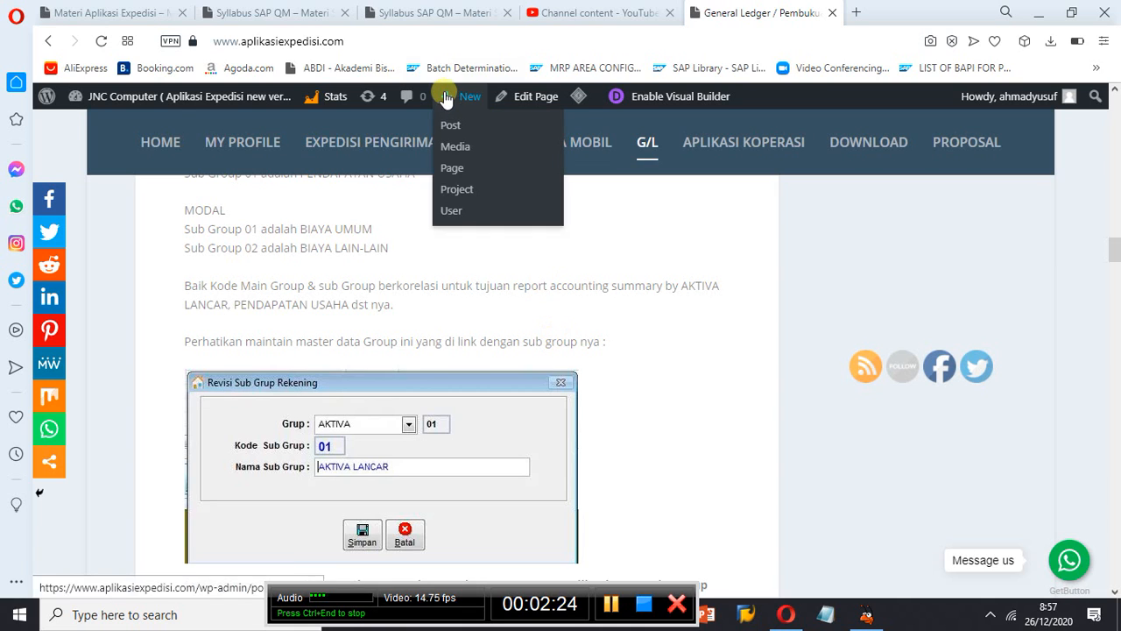
click(408, 41)
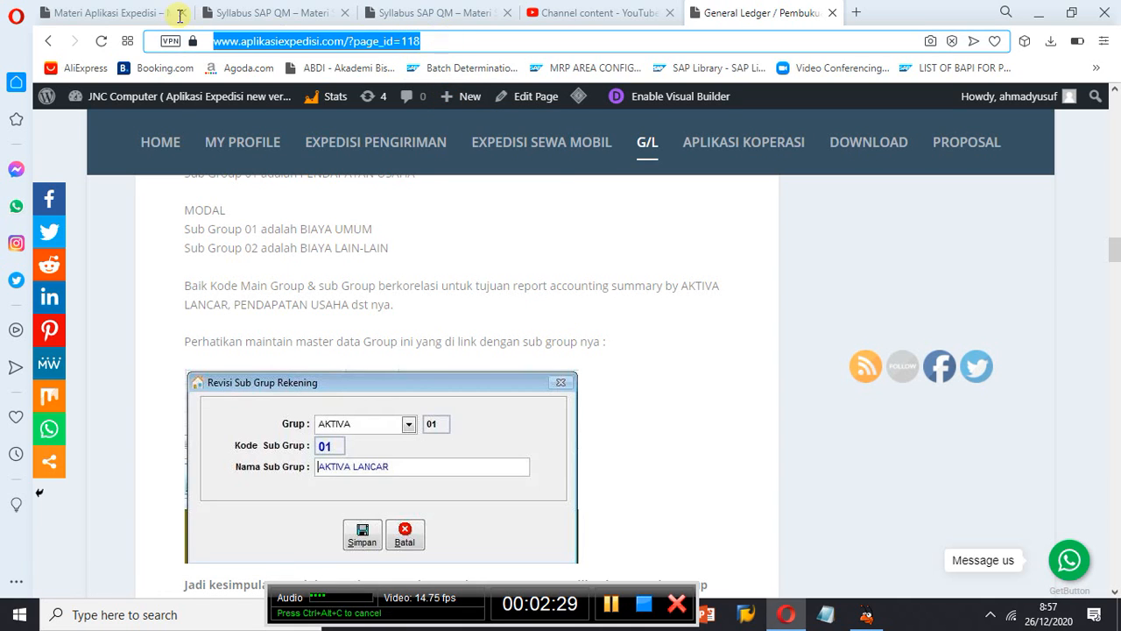
text(ap)
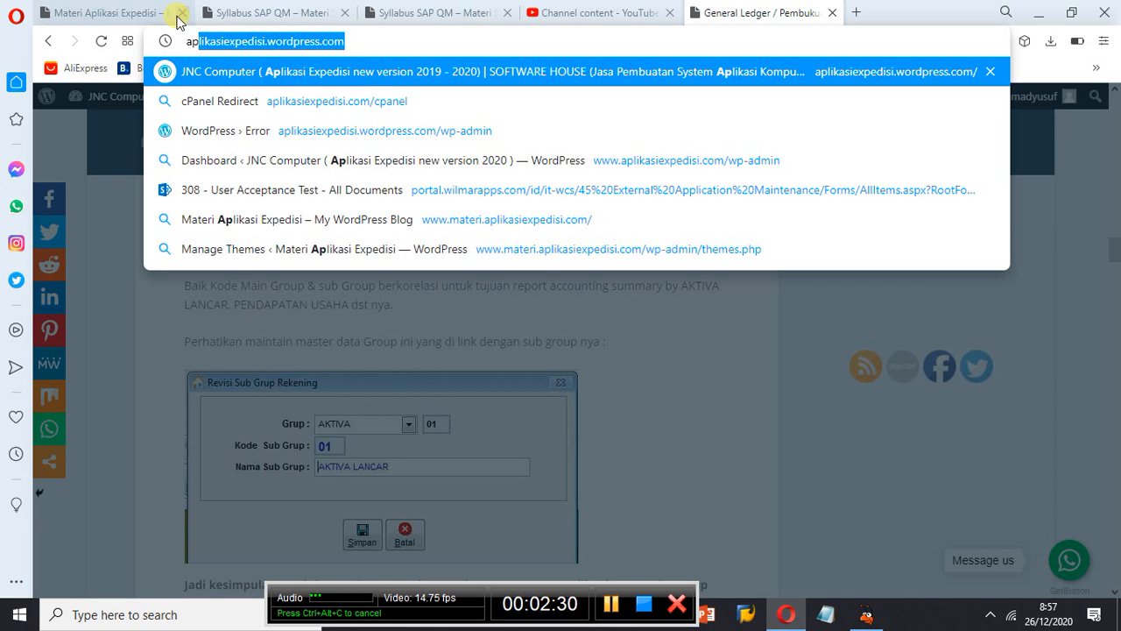
key(Return)
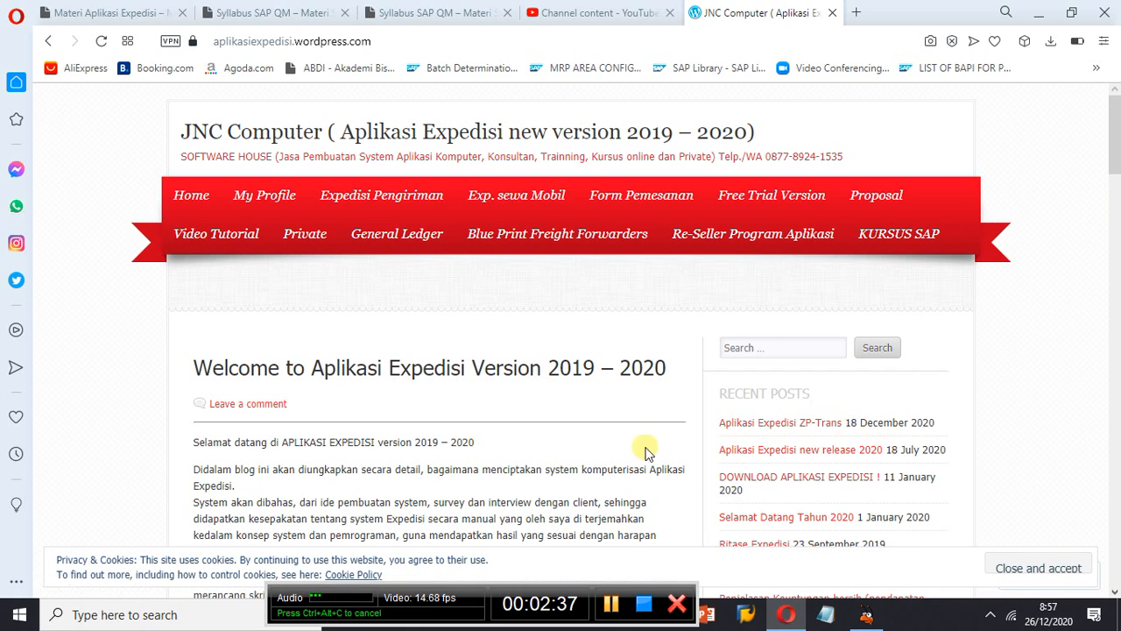
- Open the recent post Aplikasi Expedisi ZP-Trans and look through it from start to end
click(748, 424)
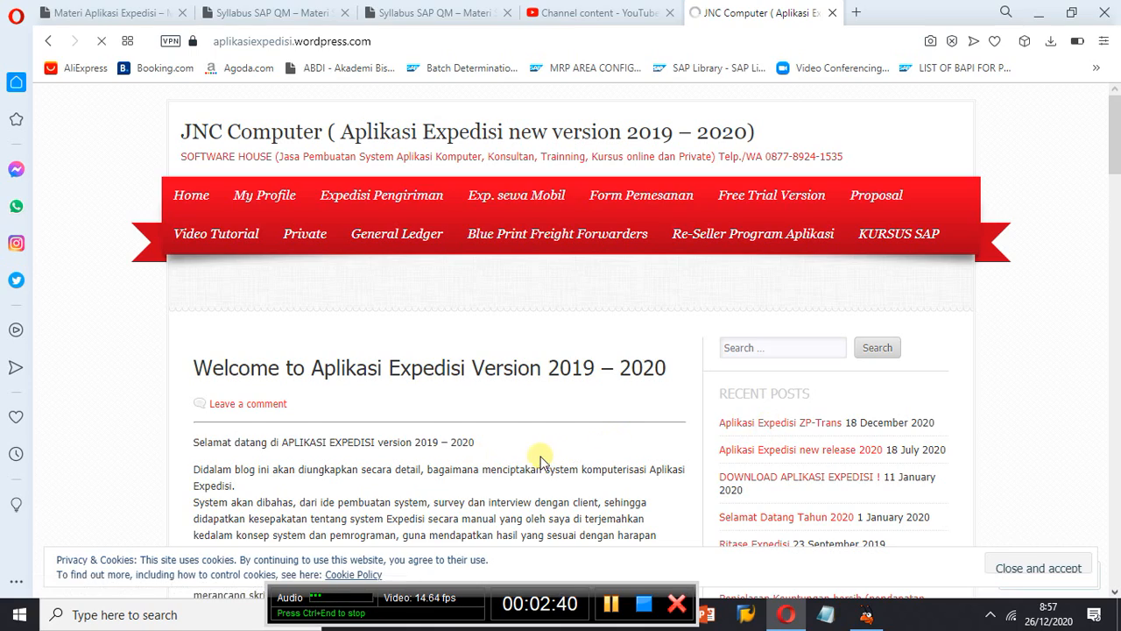
scroll(542, 461, down, 5)
scroll(541, 462, down, 18)
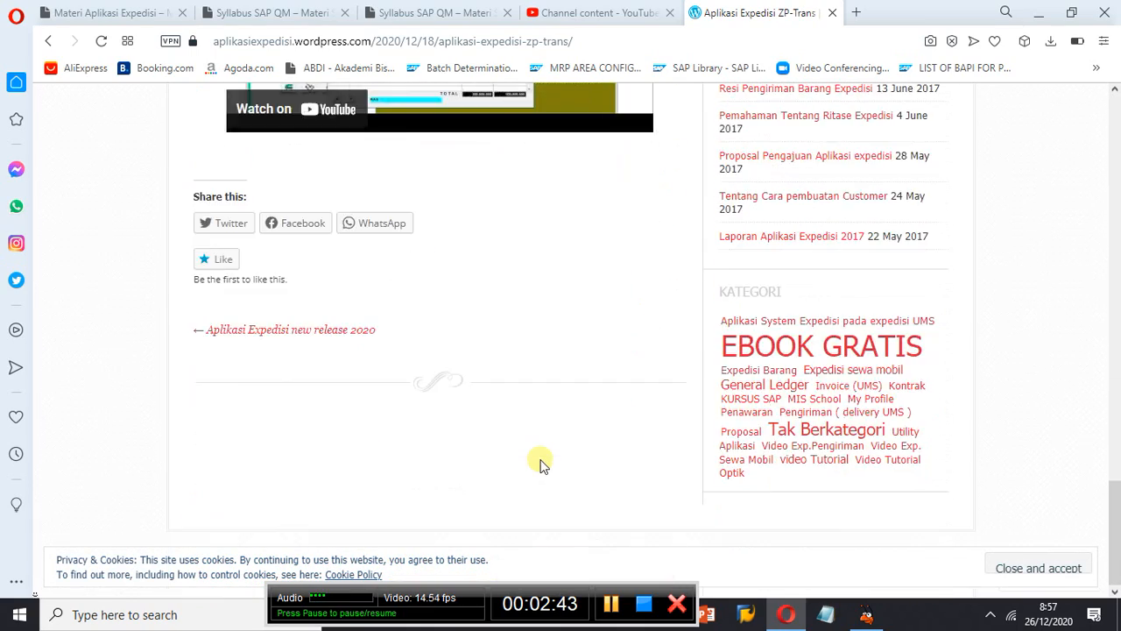
scroll(541, 464, up, 20)
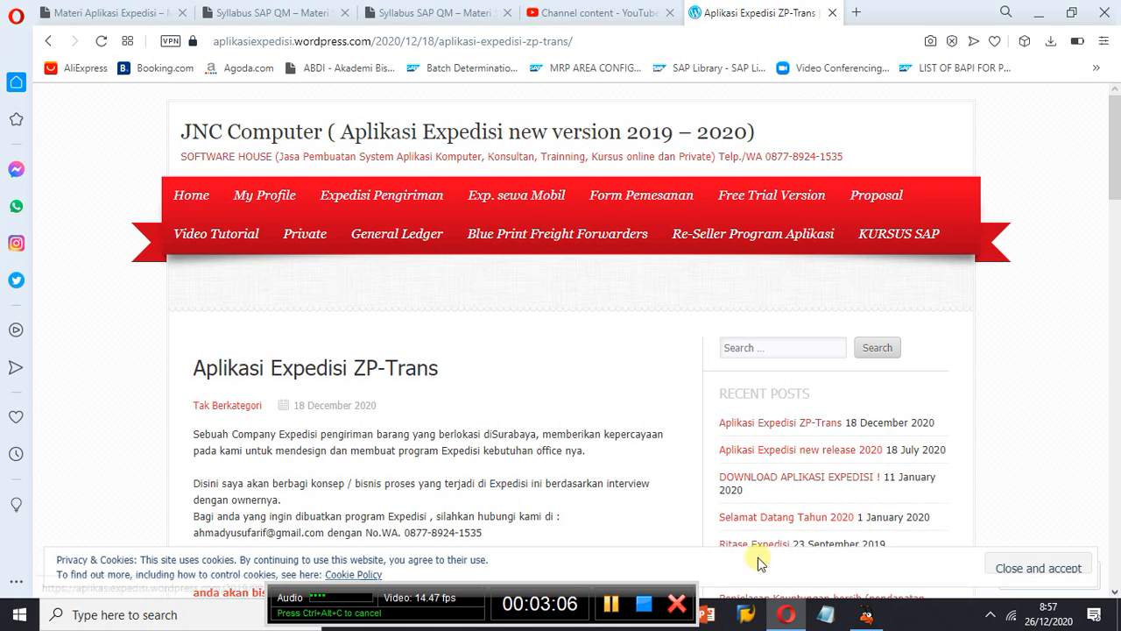
- Move the recorder bar aside and switch to the ZP-Trans System Expedisi application
drag(566, 585, 396, 580)
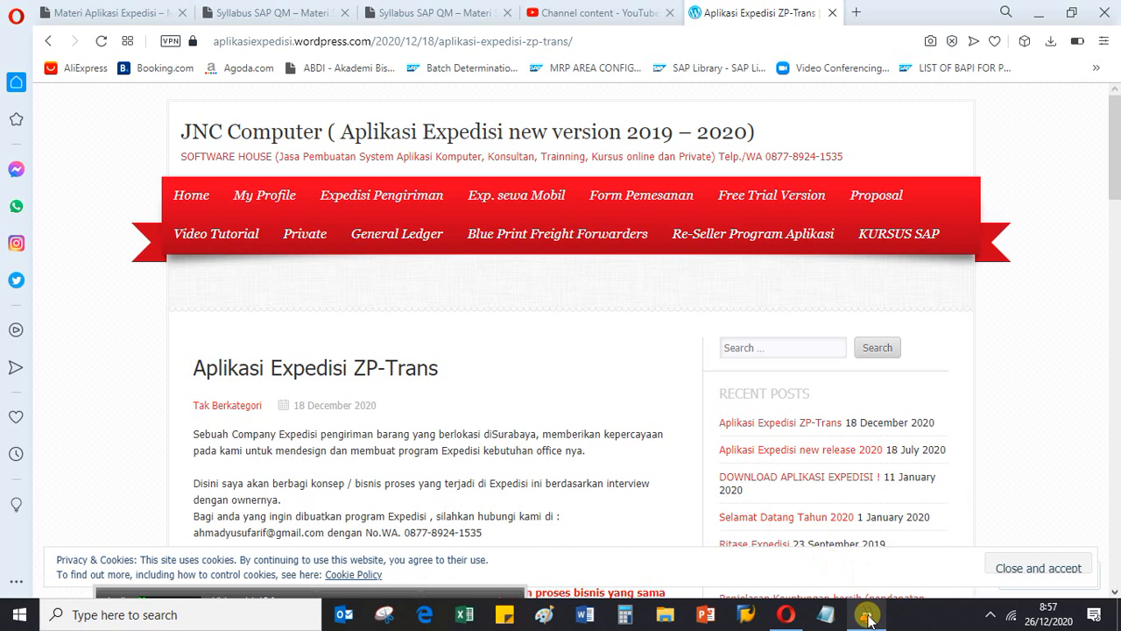
mouse_move(867, 613)
click(862, 570)
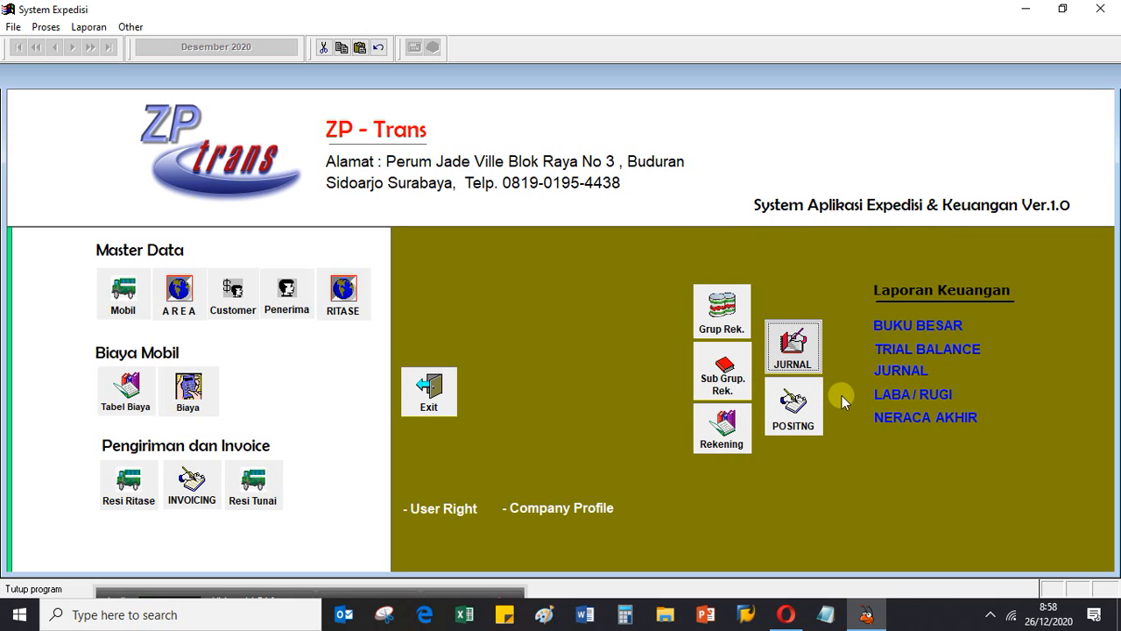
- Switch to the browser, view the YouTube Studio channel content page, and return to the System Expedisi application
click(786, 614)
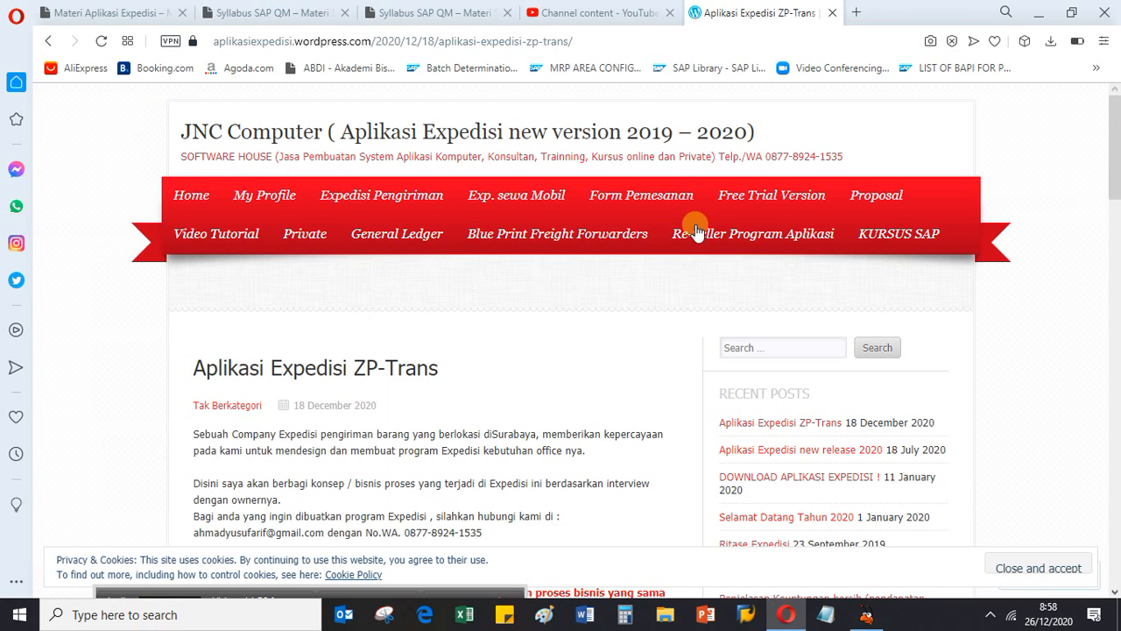
click(585, 13)
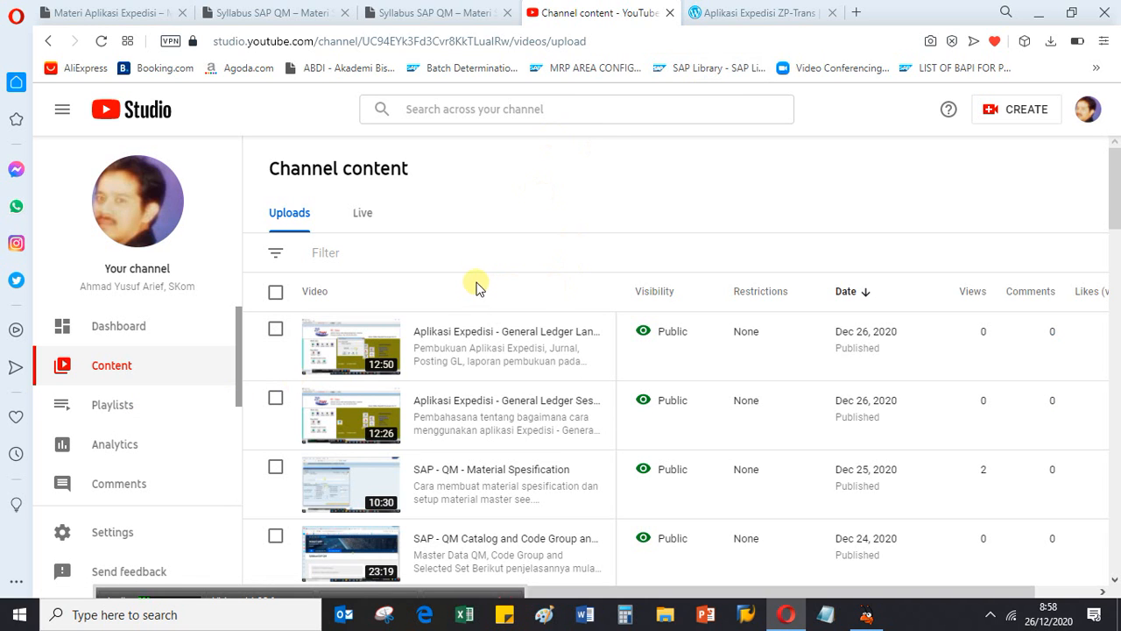
click(746, 14)
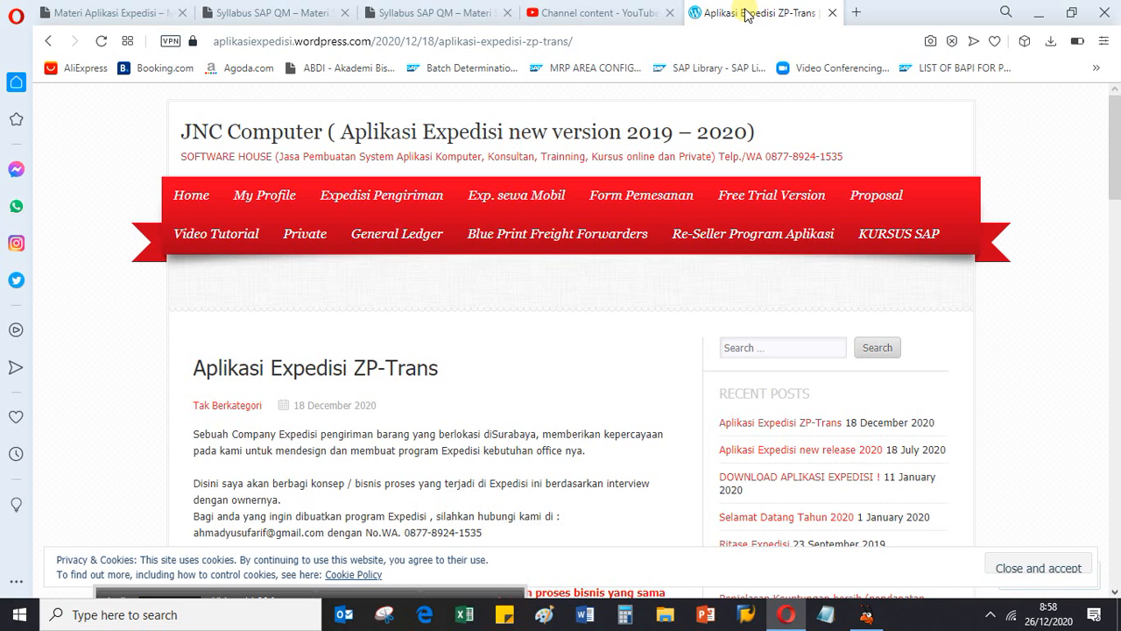
click(1042, 16)
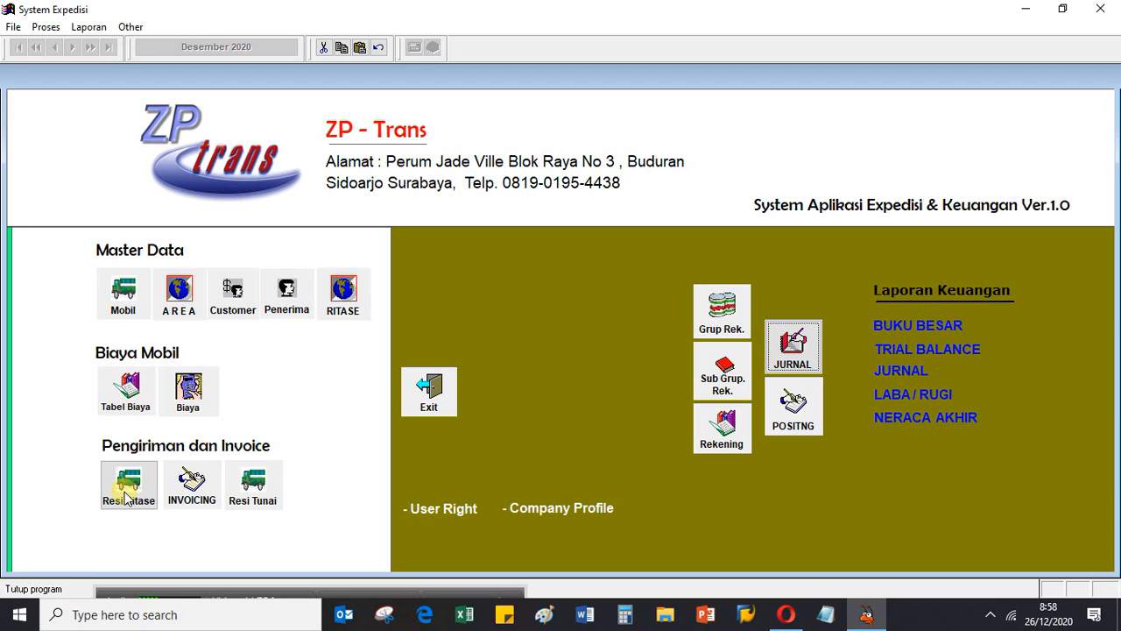
- Open the Resi Tunai list of cash shipments and look through all its columns
click(251, 504)
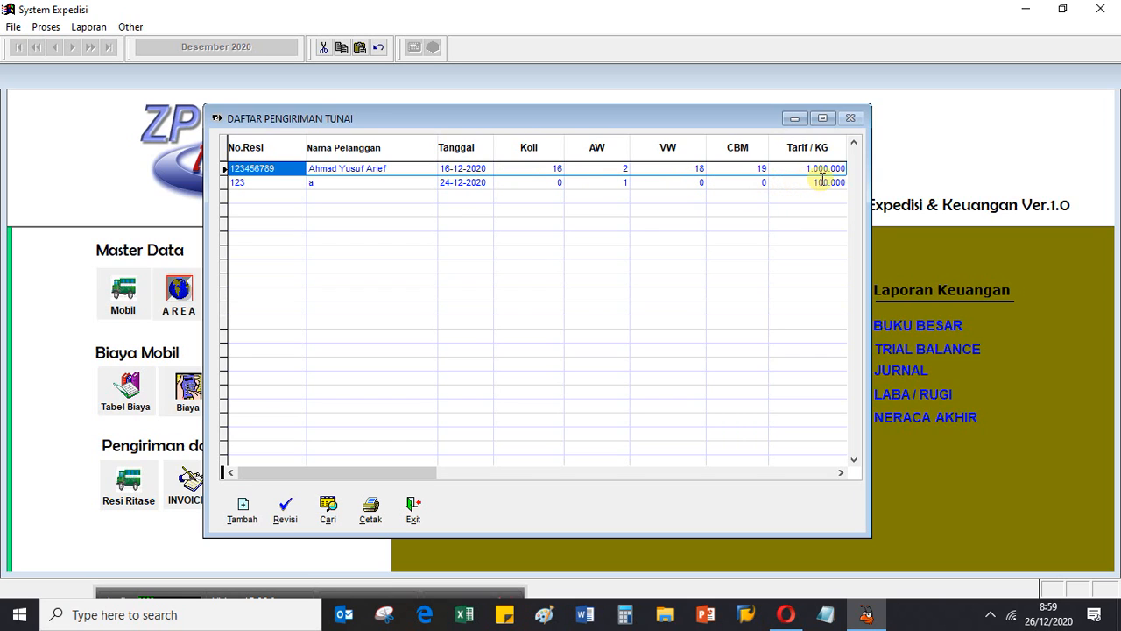
click(846, 478)
click(846, 478)
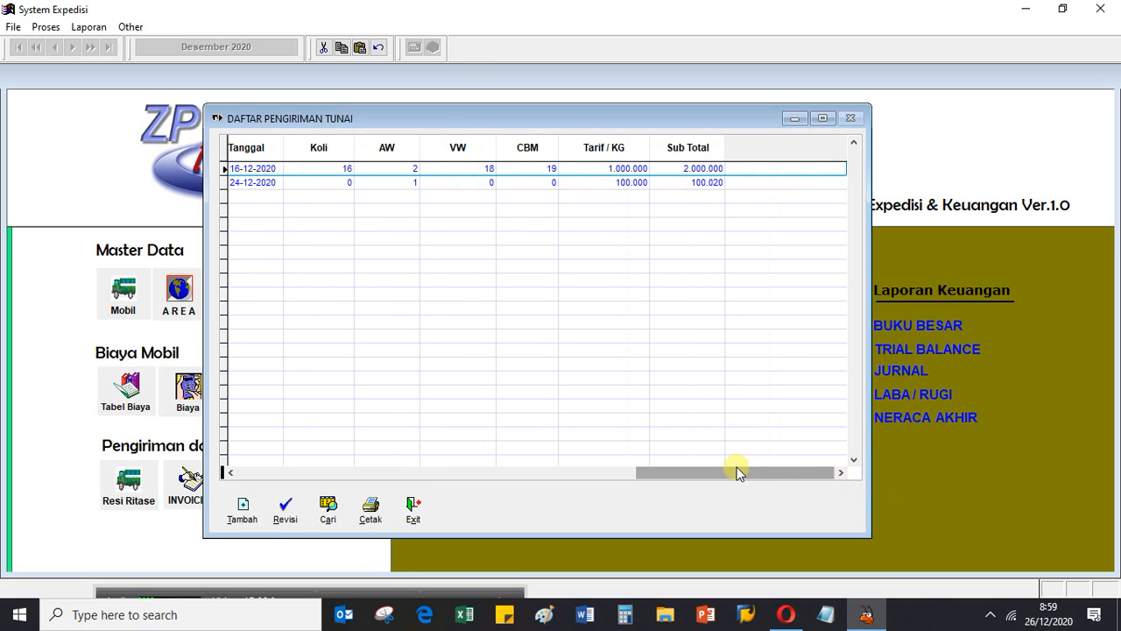
drag(738, 473, 420, 461)
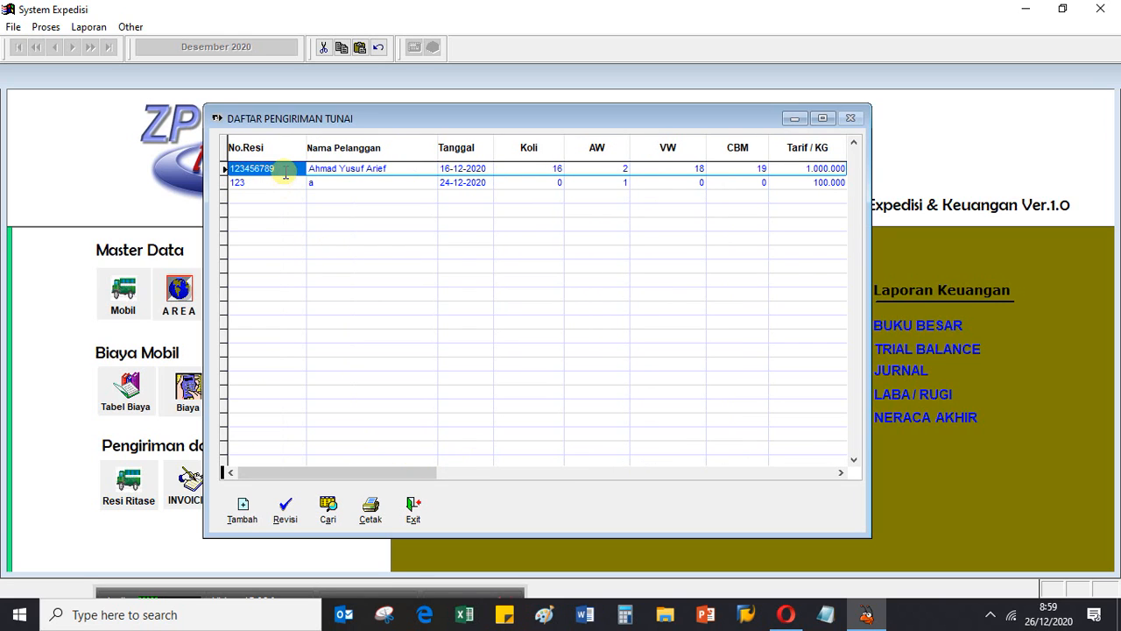
- Open the cash shipment dated 16-12-2020 for revision and set its Volume Weight and CBM to 0
click(286, 172)
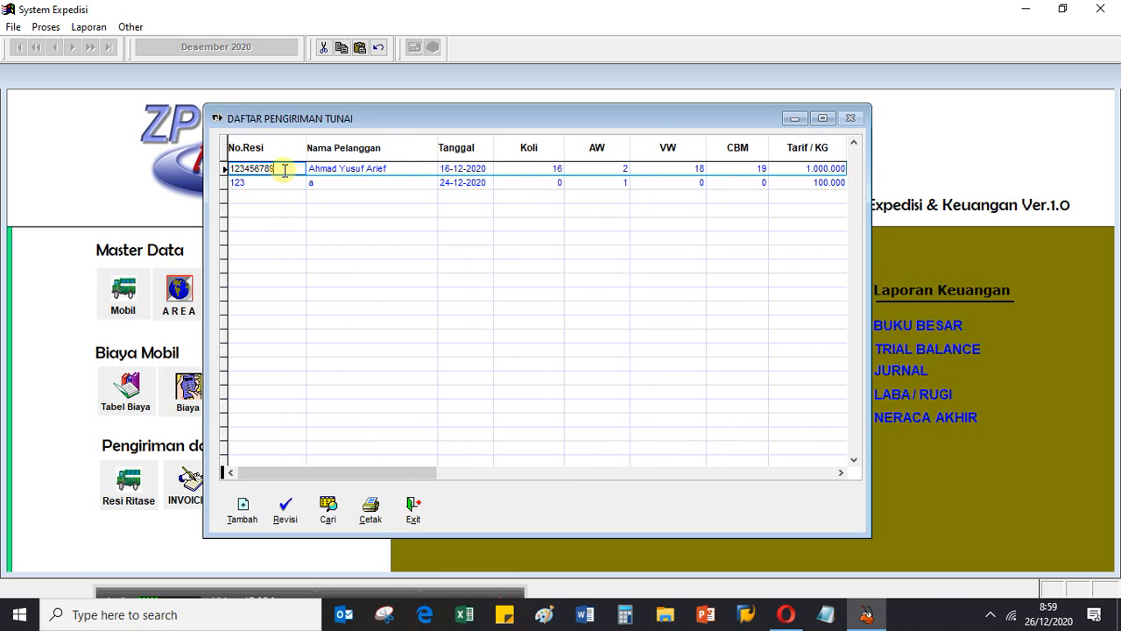
click(280, 511)
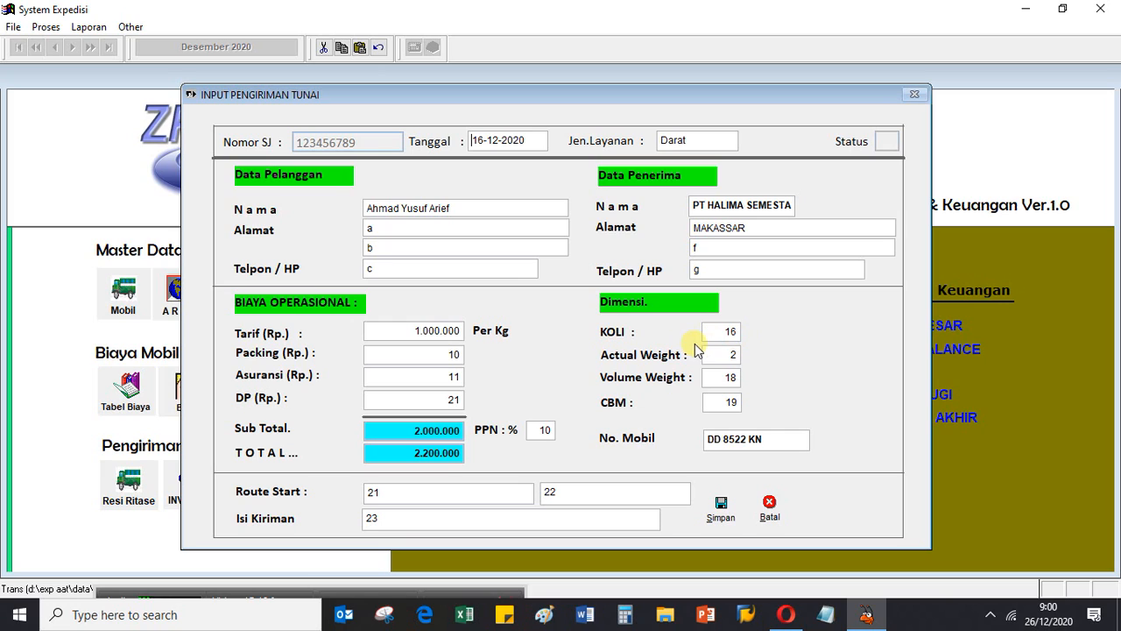
click(734, 378)
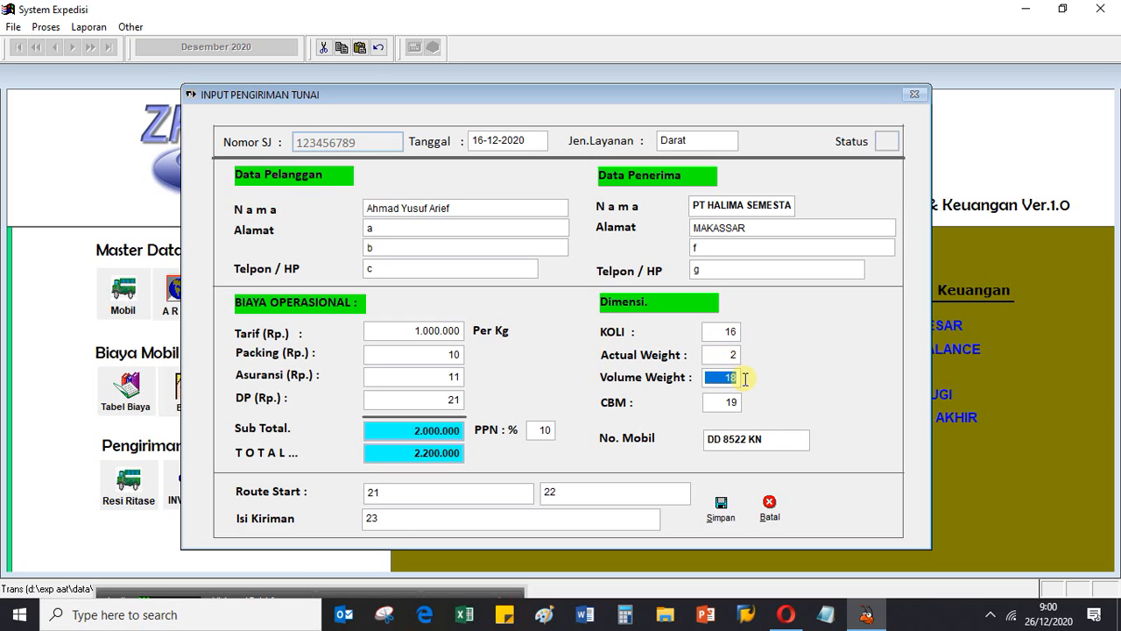
text(0)
click(734, 402)
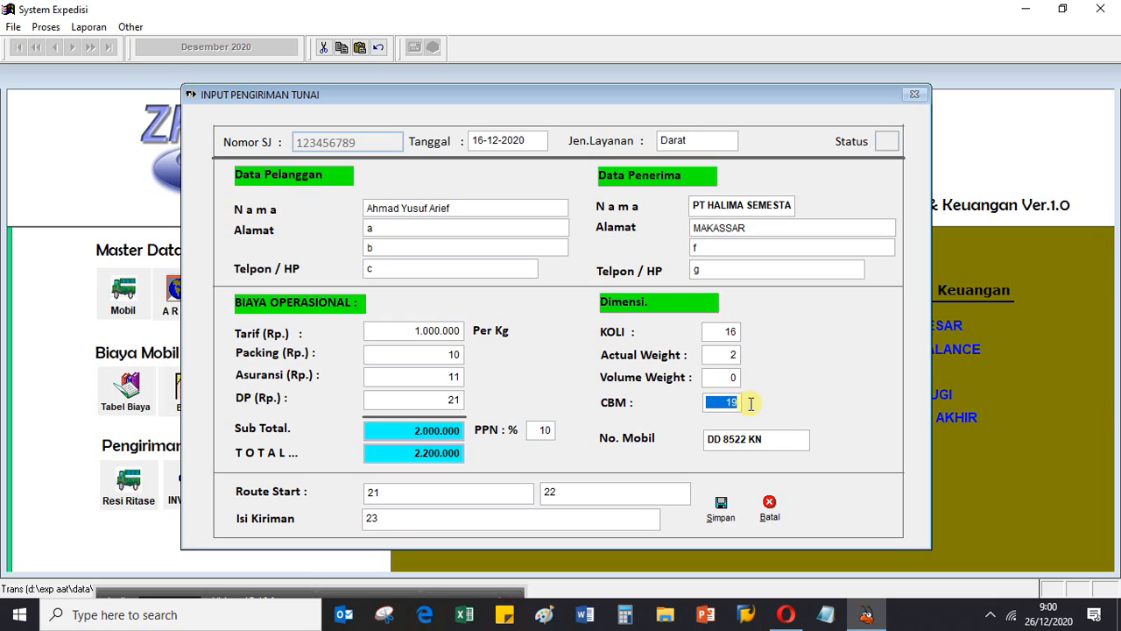
text(0)
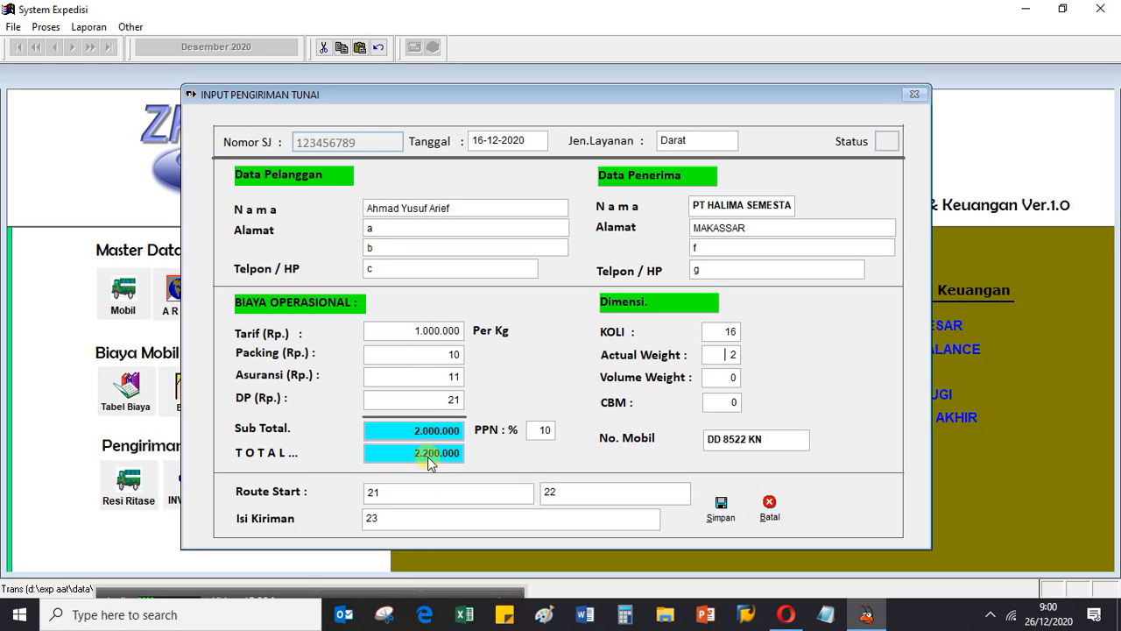
- Set the shipment's Packing, Asuransi and DP amounts to 0
double_click(449, 354)
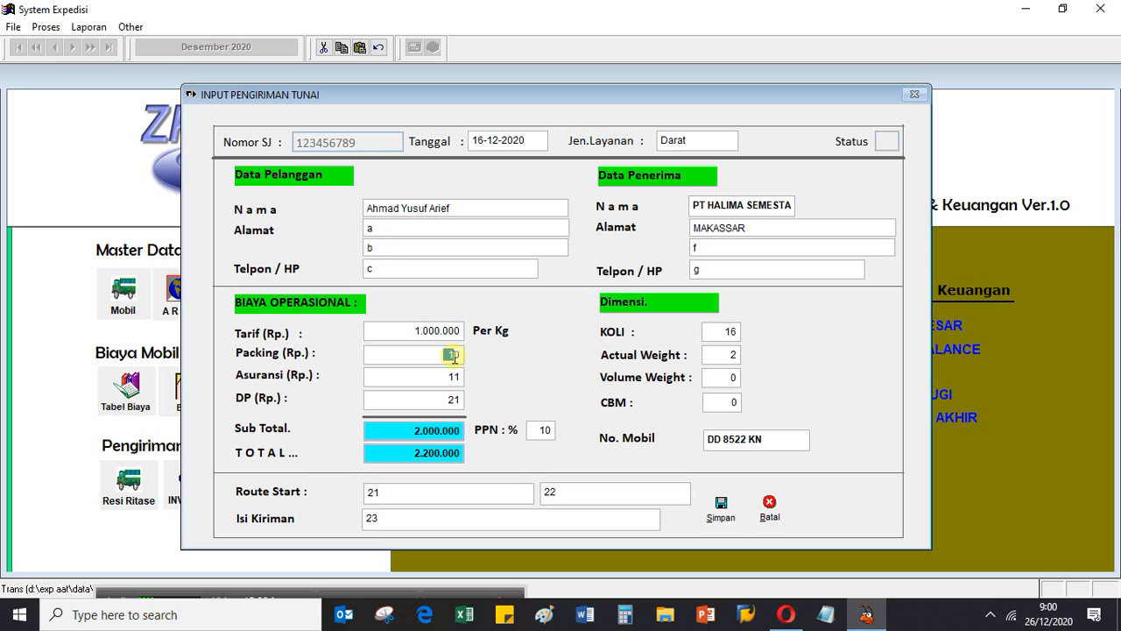
text(0)
double_click(453, 375)
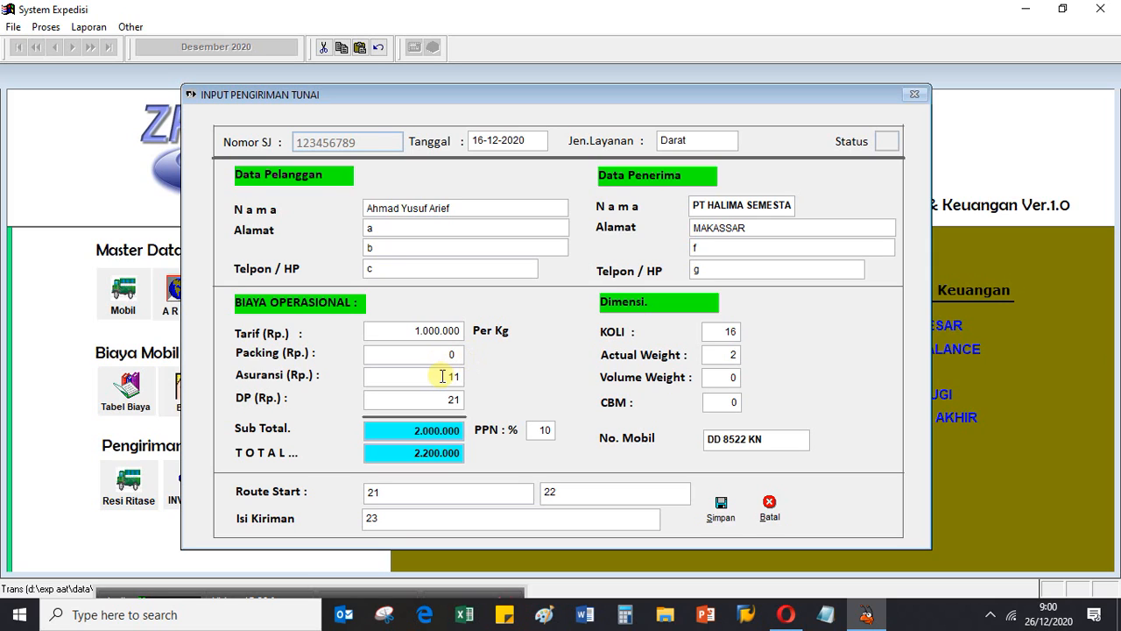
text(0)
double_click(452, 399)
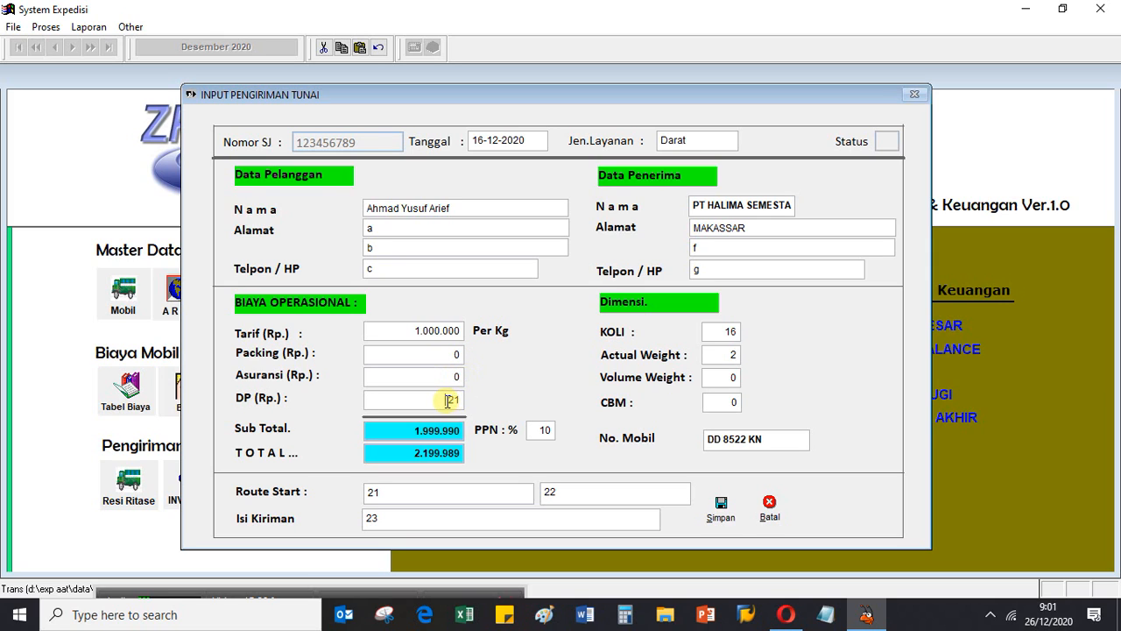
text(0)
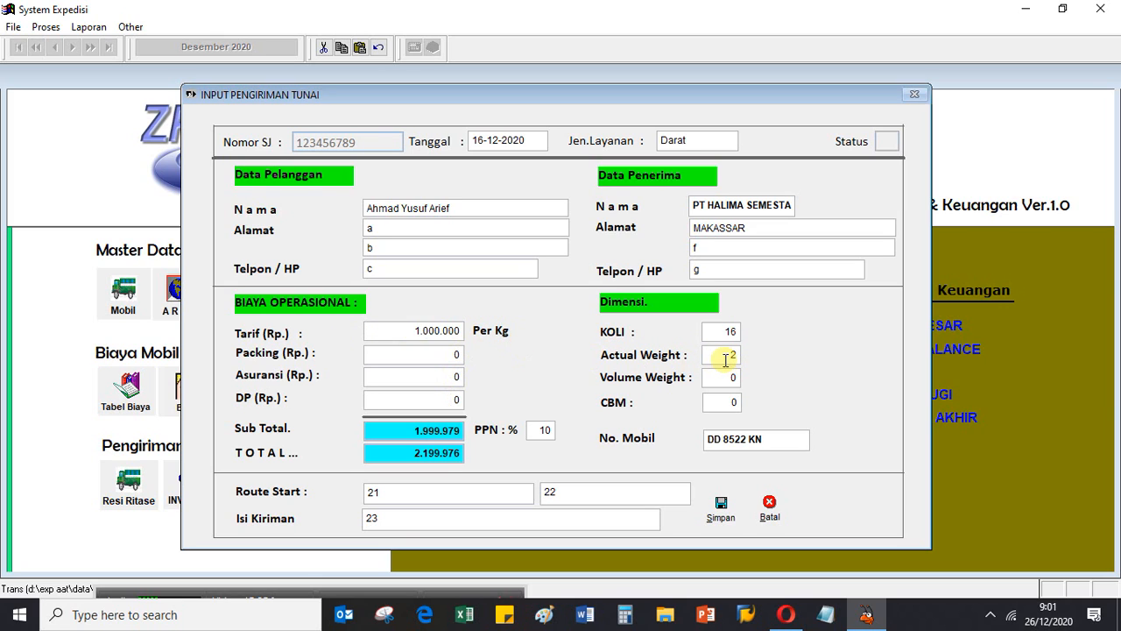
- Set the shipment's Packing cost to 100.000 and its Asuransi cost to 1.000
click(414, 352)
text(500)
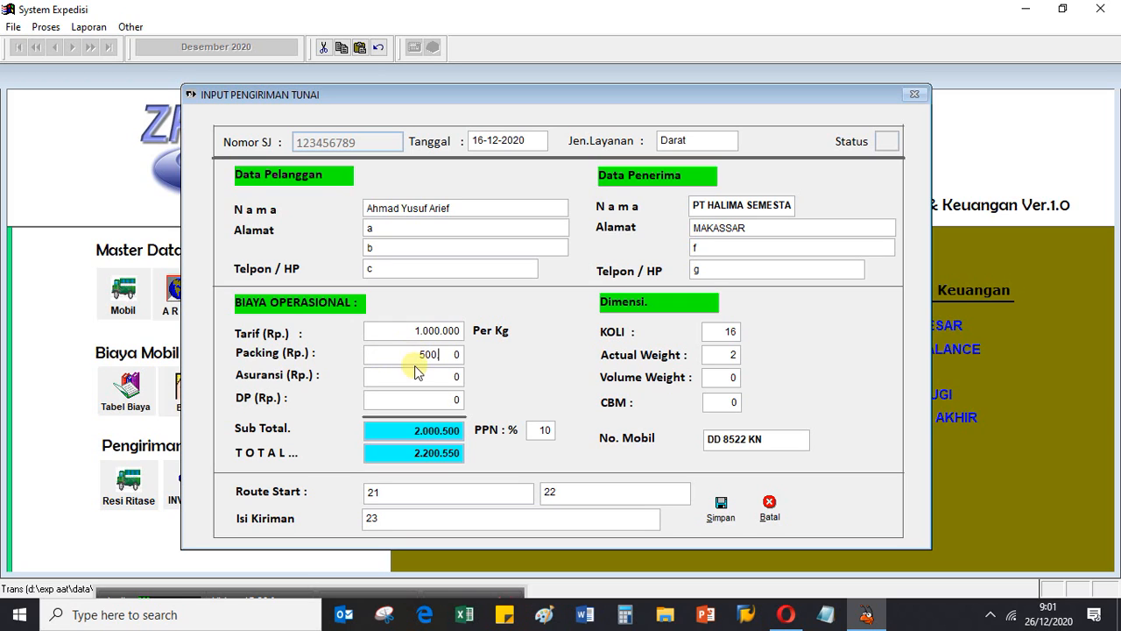
key(BackSpace)
text(100.)
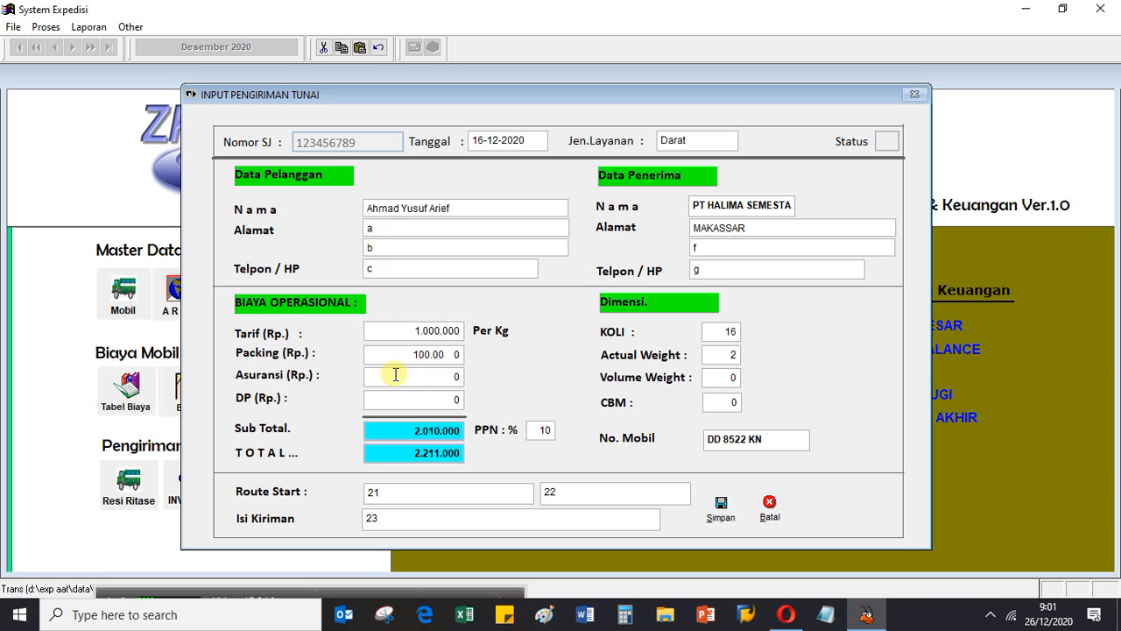
click(396, 374)
text(1000)
key(Tab)
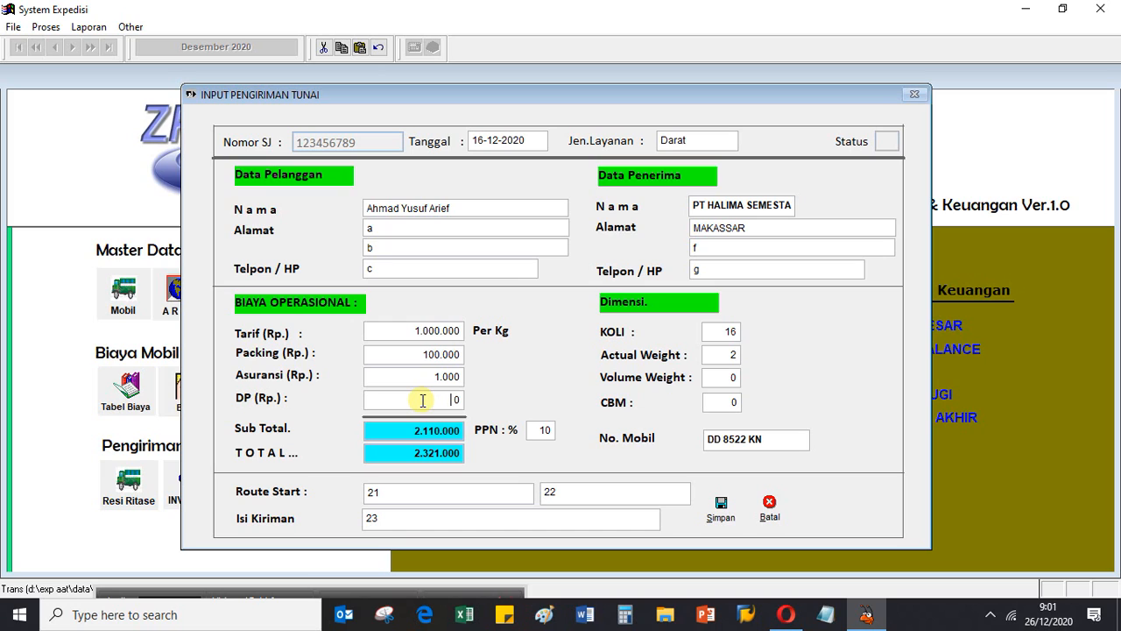
- Try a DP amount of 200.000 on the shipment and set it back to 0
text(2)
click(413, 404)
text(200.00020)
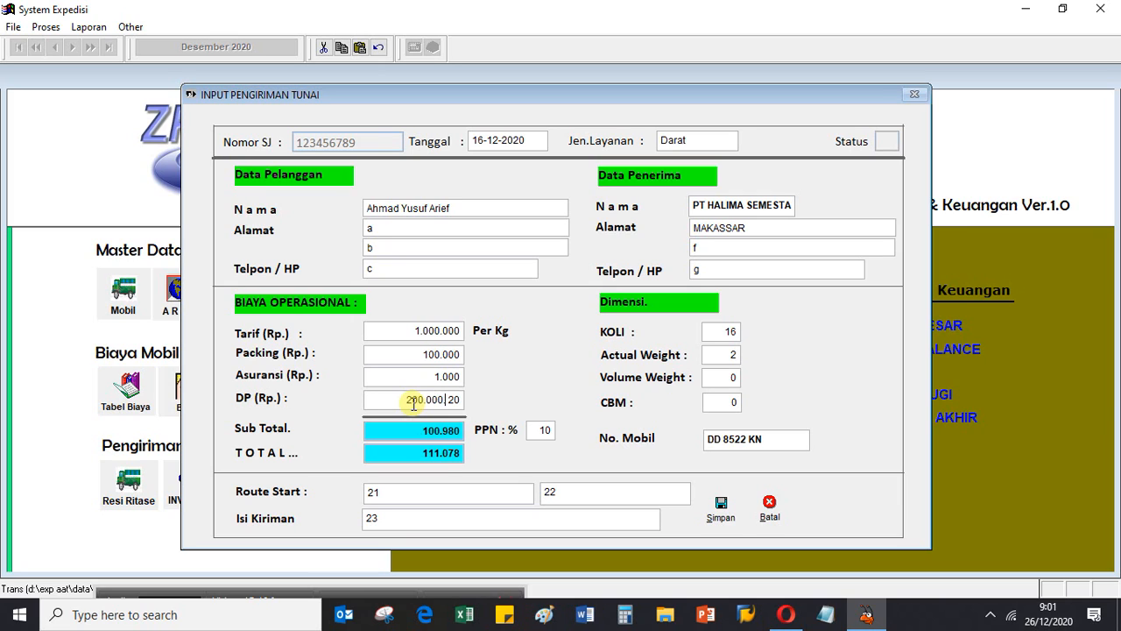
key(Tab)
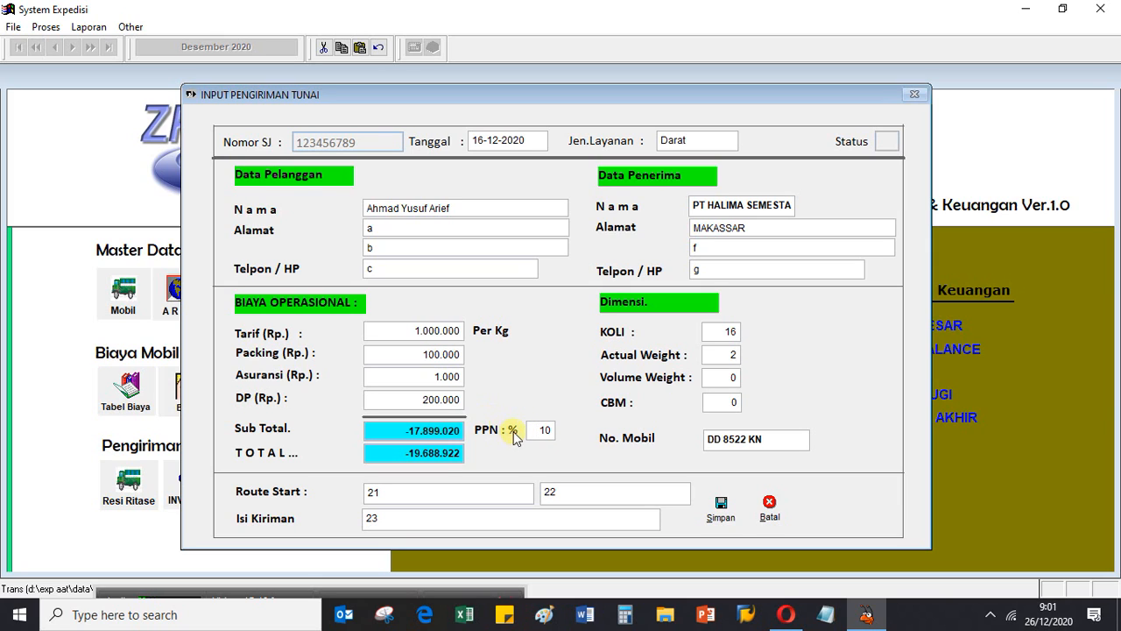
click(425, 400)
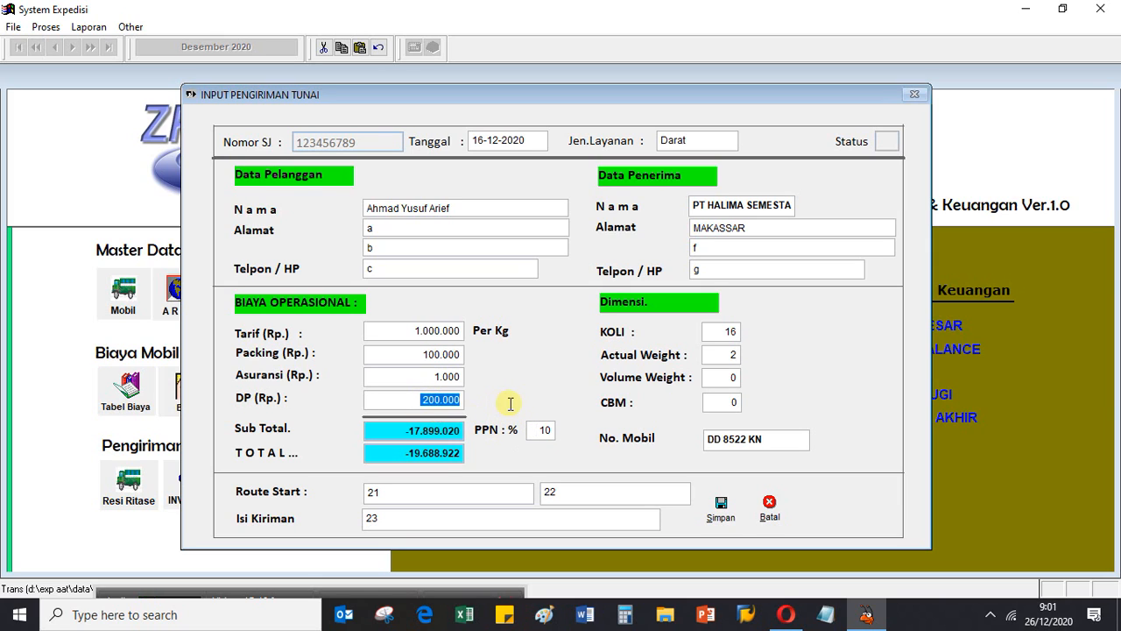
text(0)
key(Return)
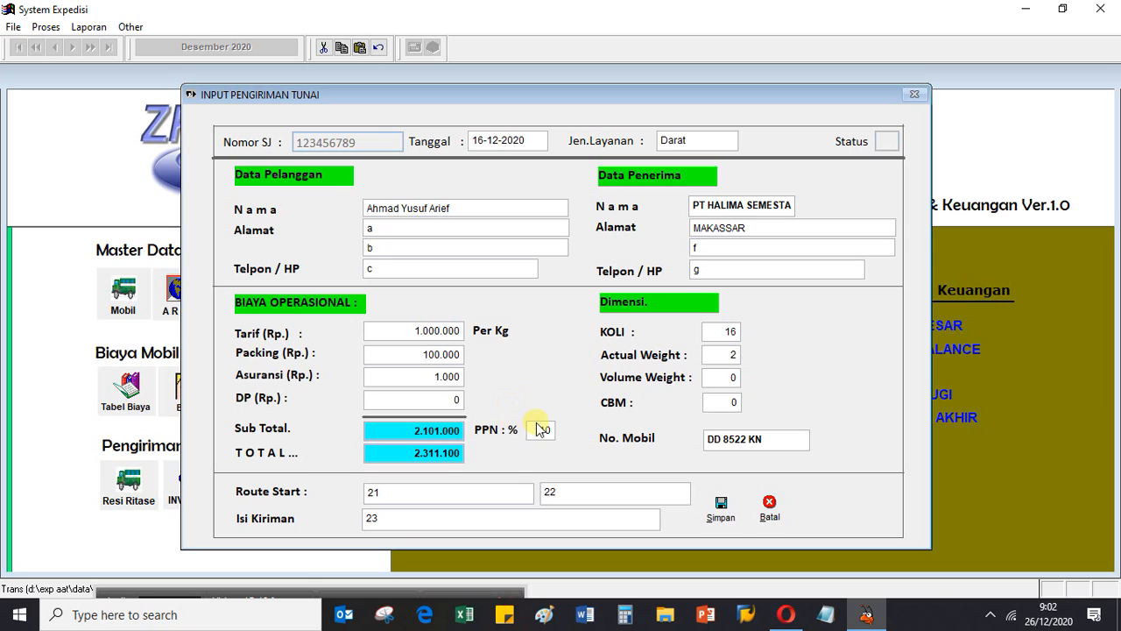
- Set the shipment's PPN to 2 percent
drag(537, 430, 571, 436)
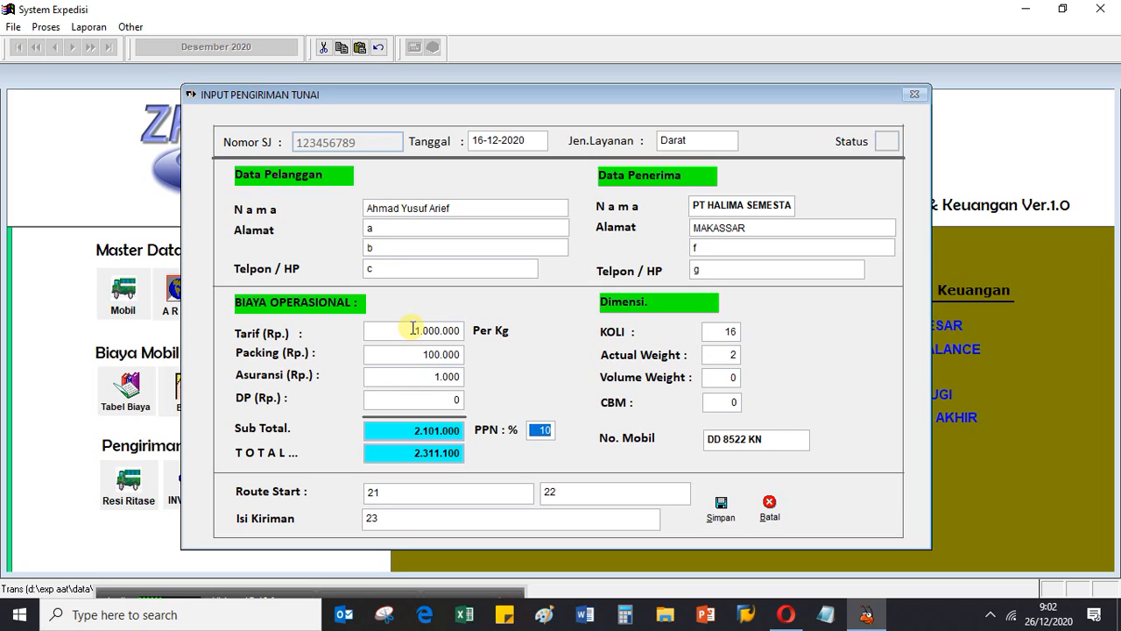
drag(413, 328, 465, 328)
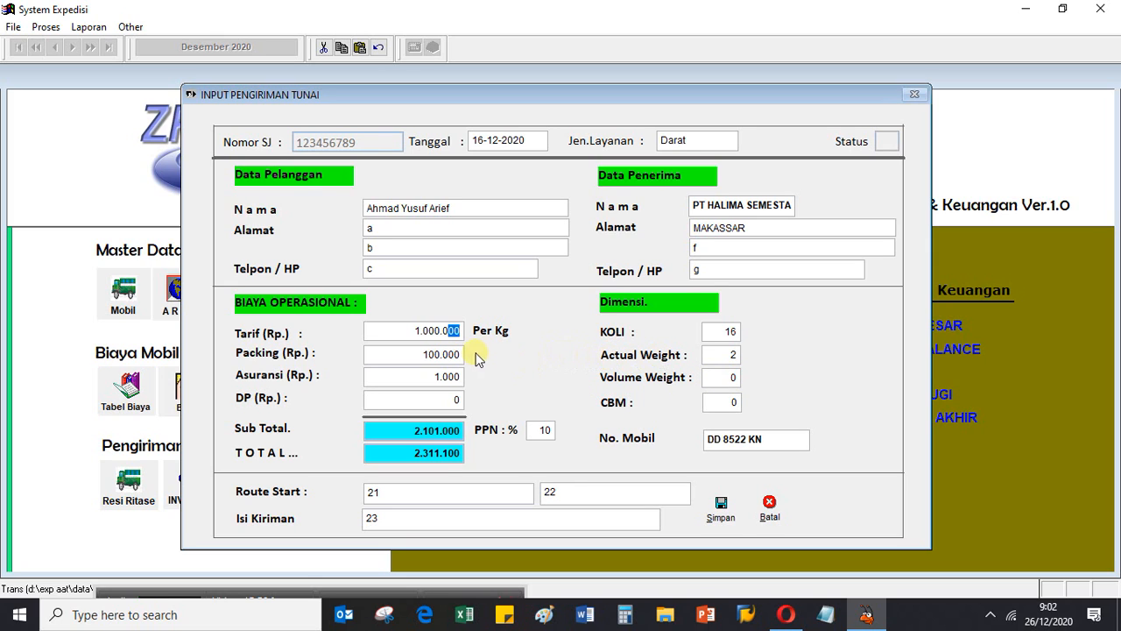
click(718, 354)
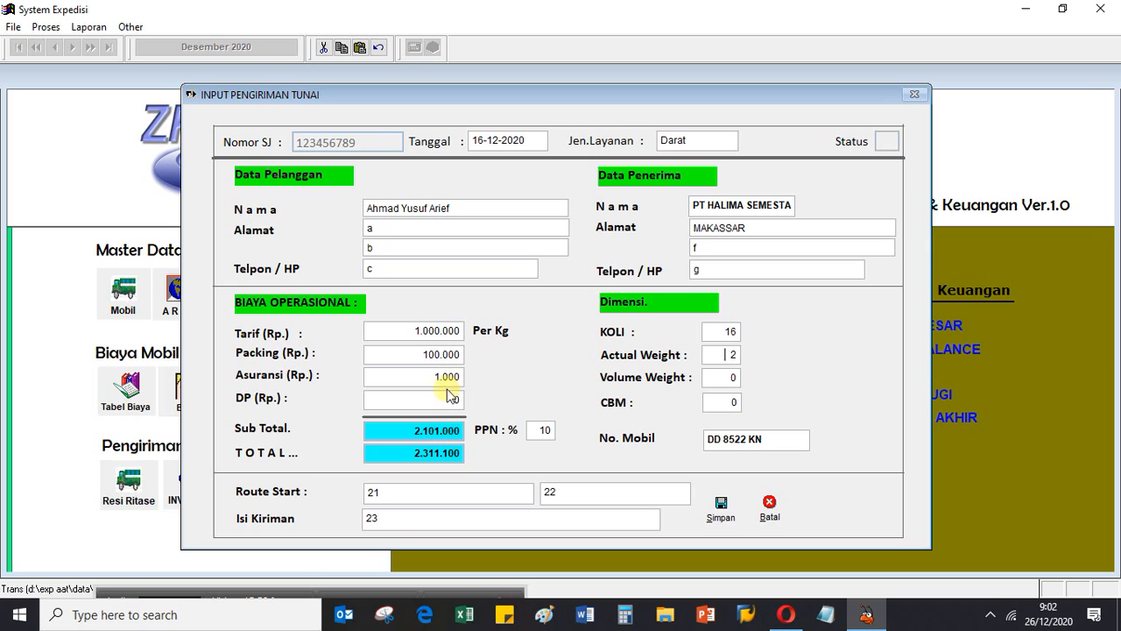
click(534, 429)
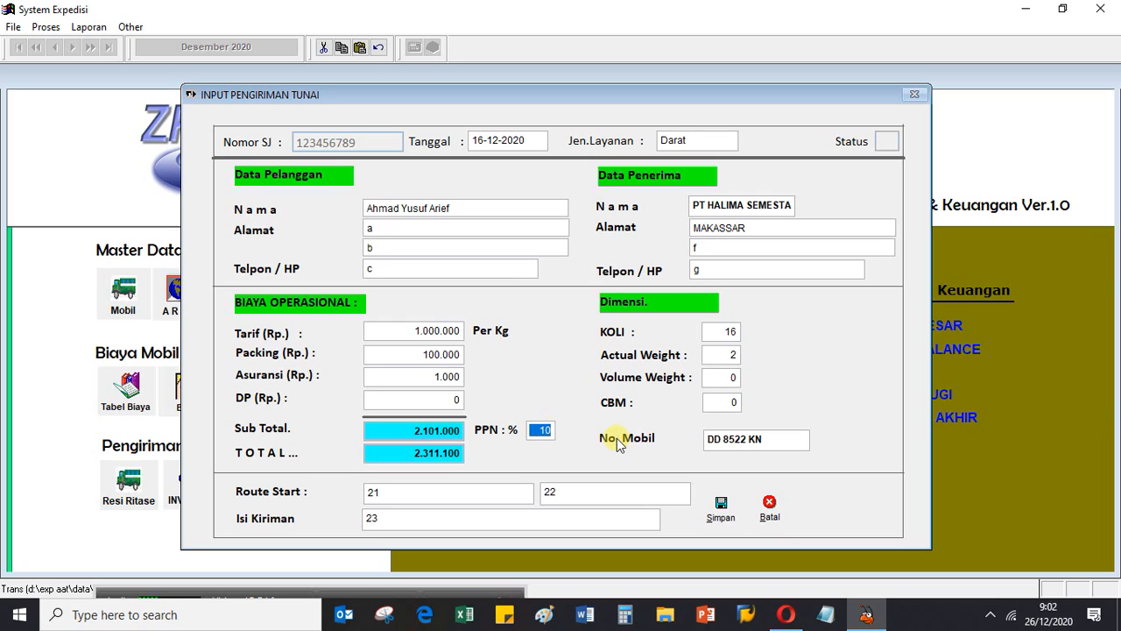
text(2)
key(Tab)
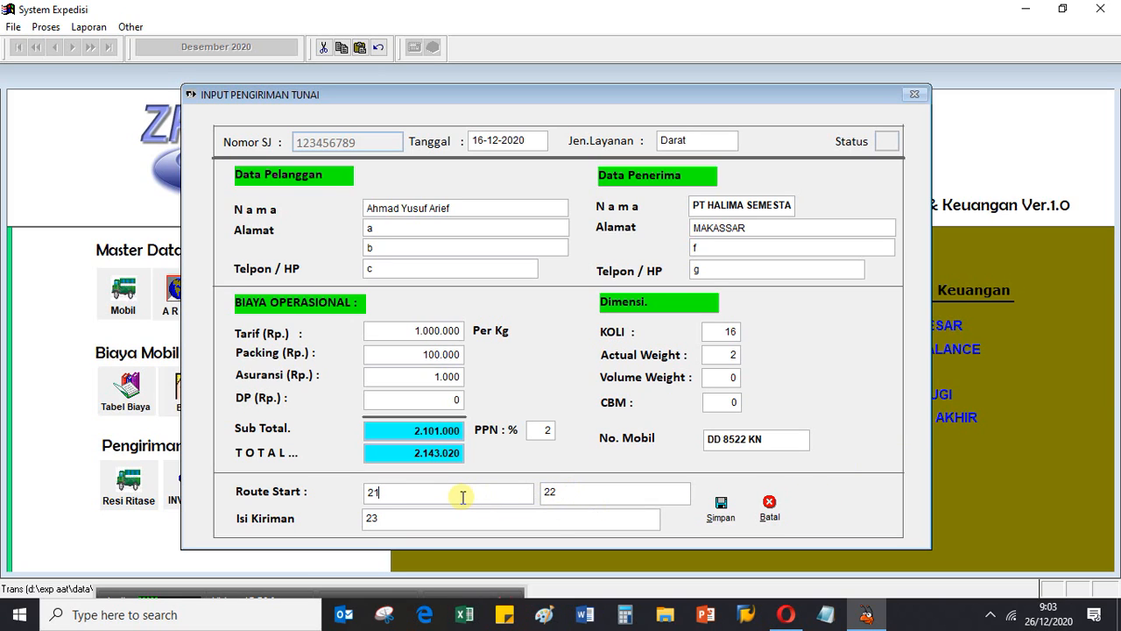
- Clear both Route Start fields and the Isi Kiriman field, and save the shipment as correct
key(BackSpace)
key(BackSpace)
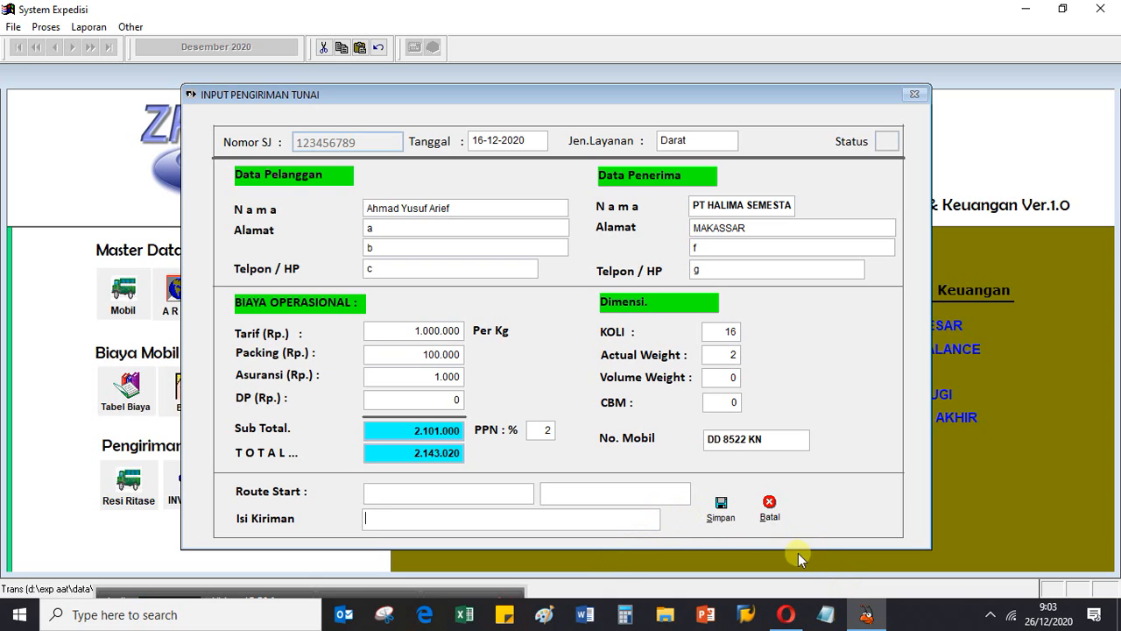
click(726, 519)
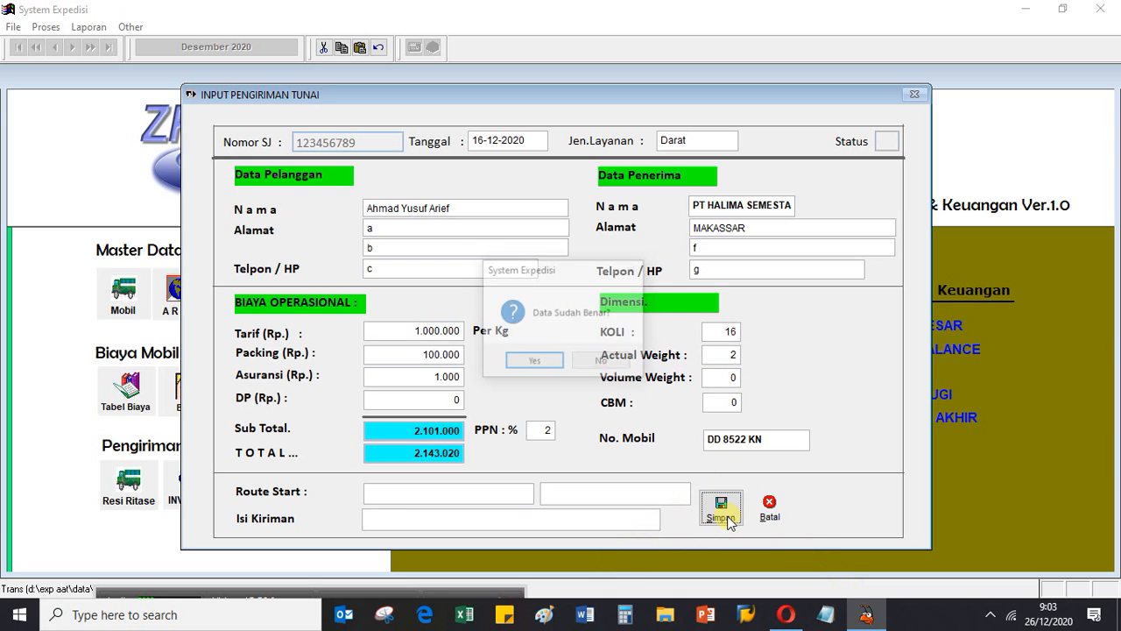
click(533, 359)
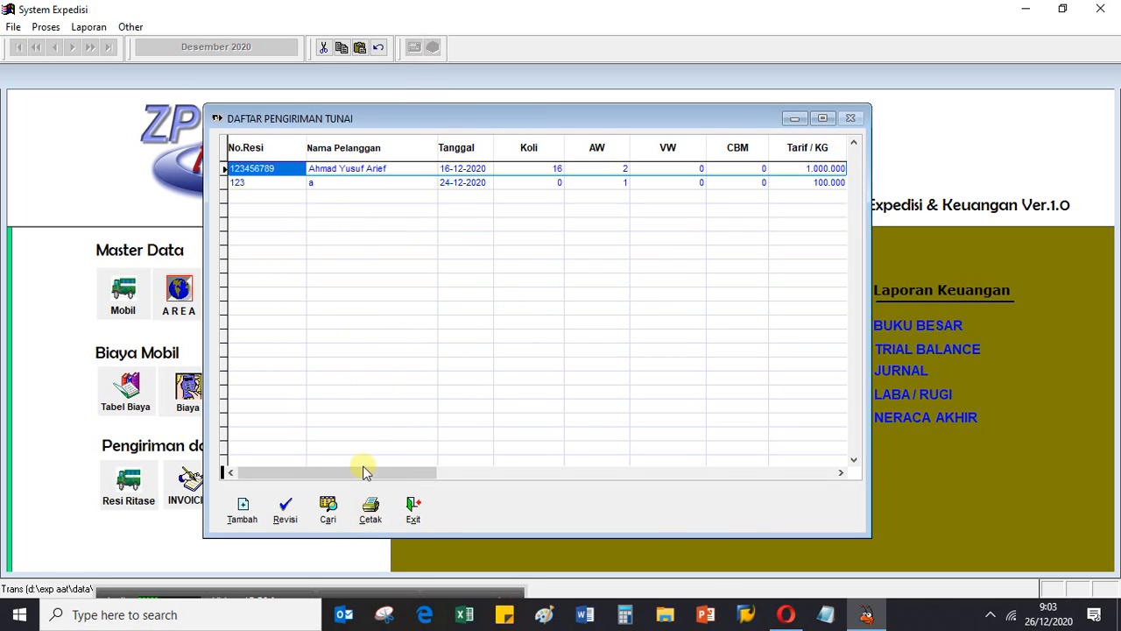
- Open a print preview of the cash shipment report for all customers
click(373, 508)
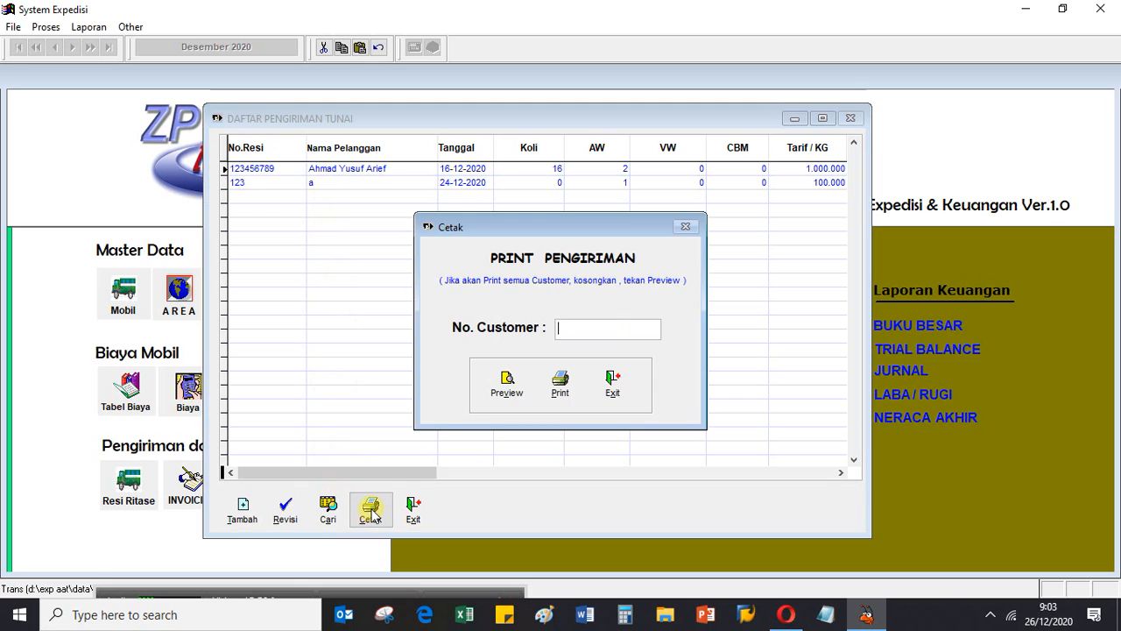
click(498, 385)
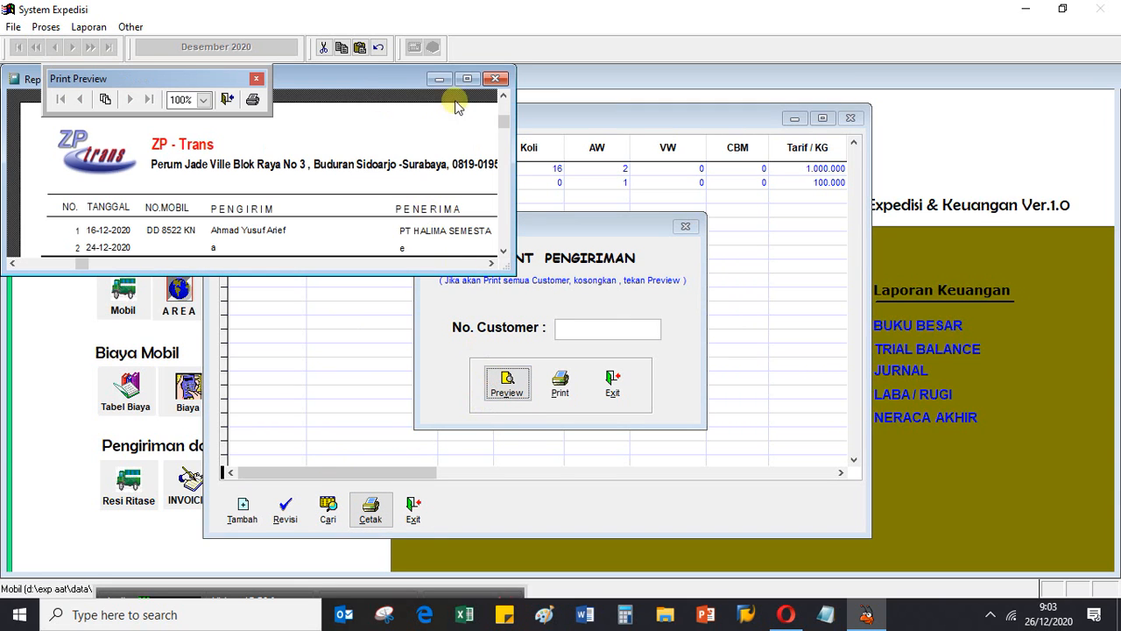
- View the cash shipment report preview at full size, close it, and leave the shipment print dialog
click(467, 82)
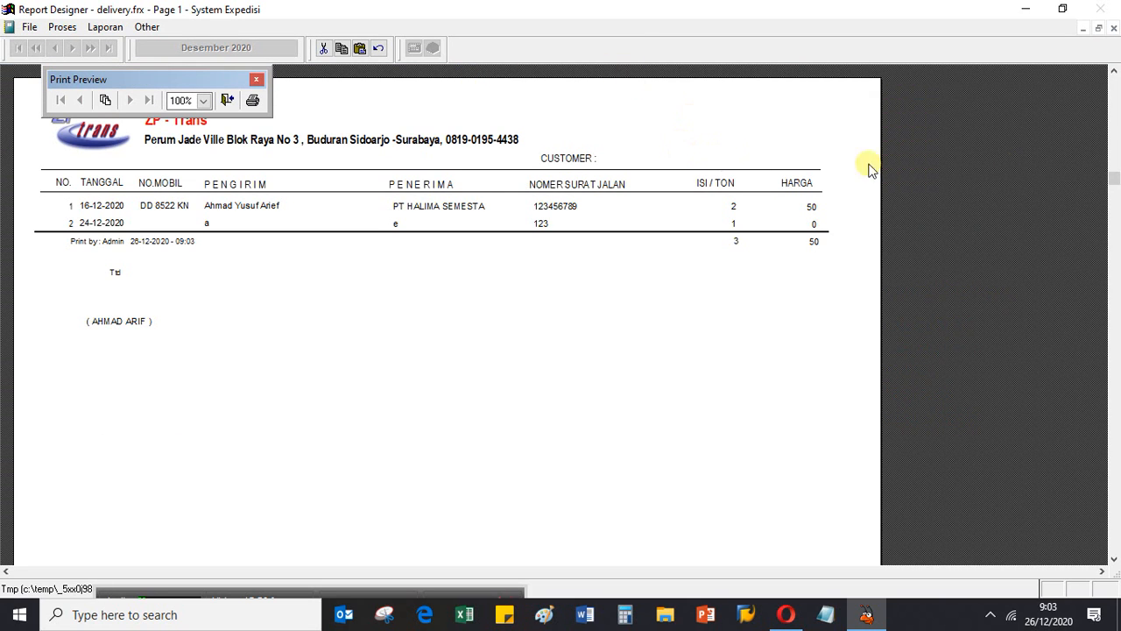
click(254, 77)
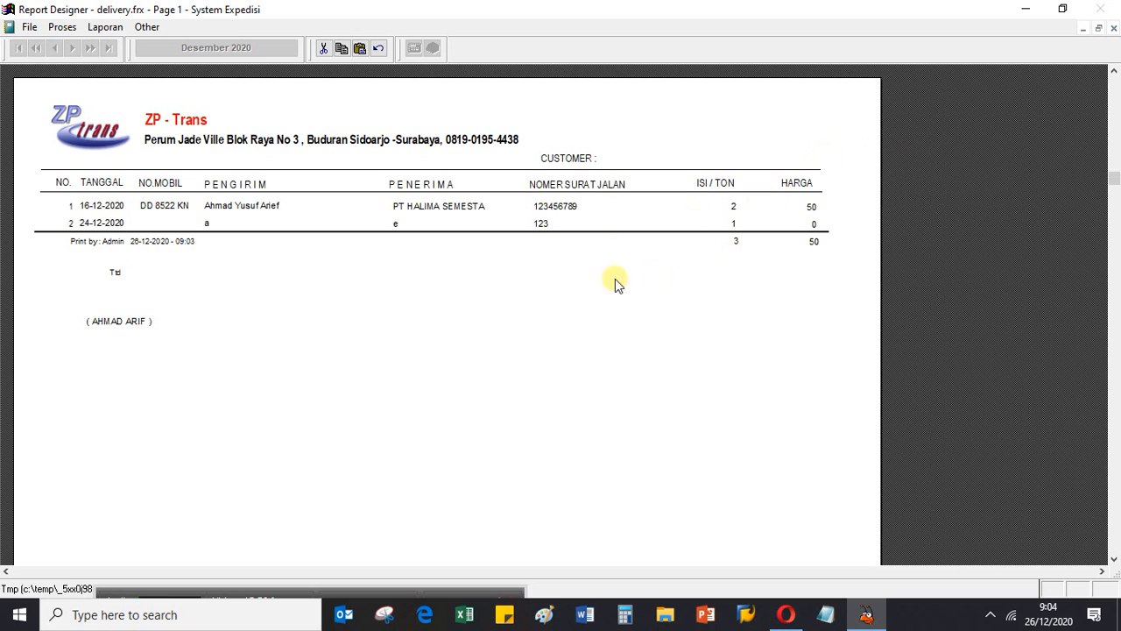
click(1113, 28)
click(613, 383)
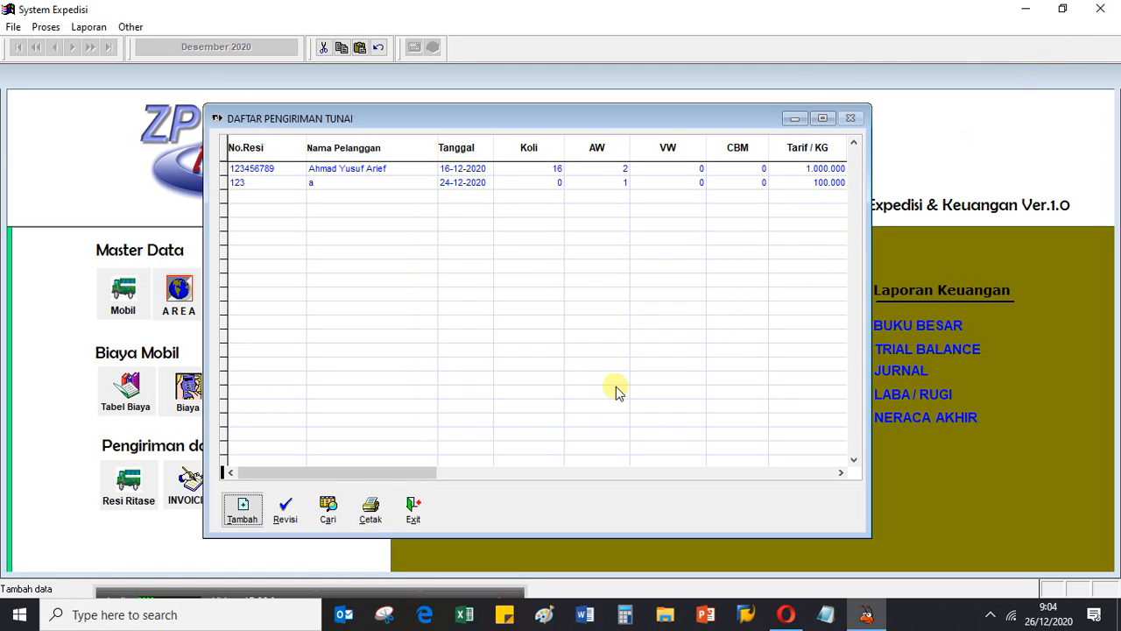
- Review the cash shipment dated 16-12-2020 in its revision form, cancel without saving, and close the cash shipment list
click(395, 167)
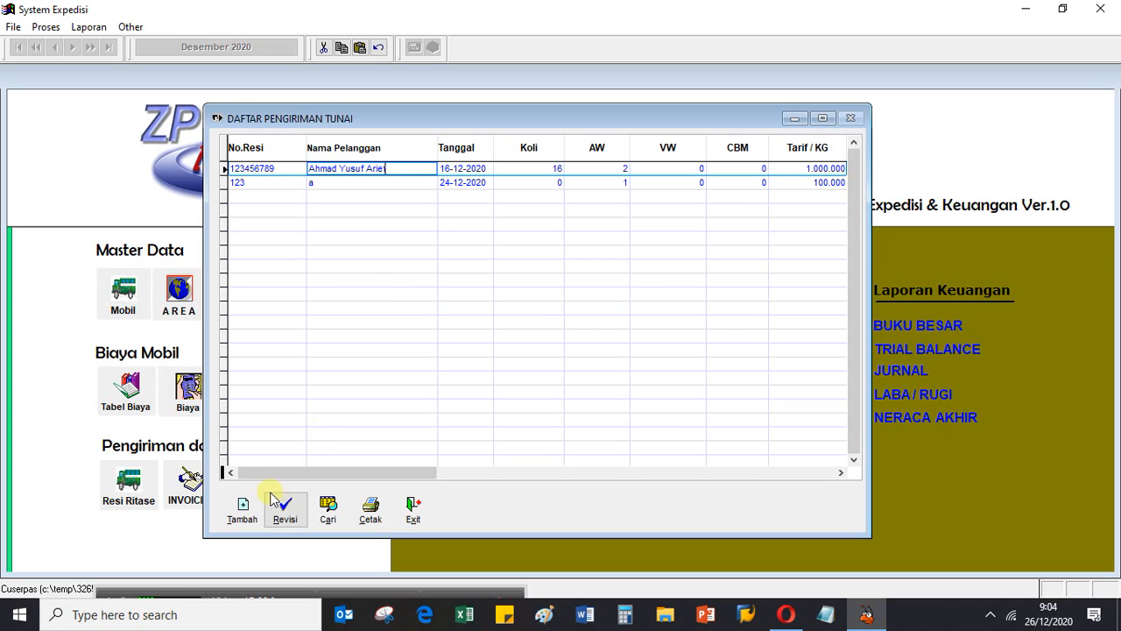
click(289, 504)
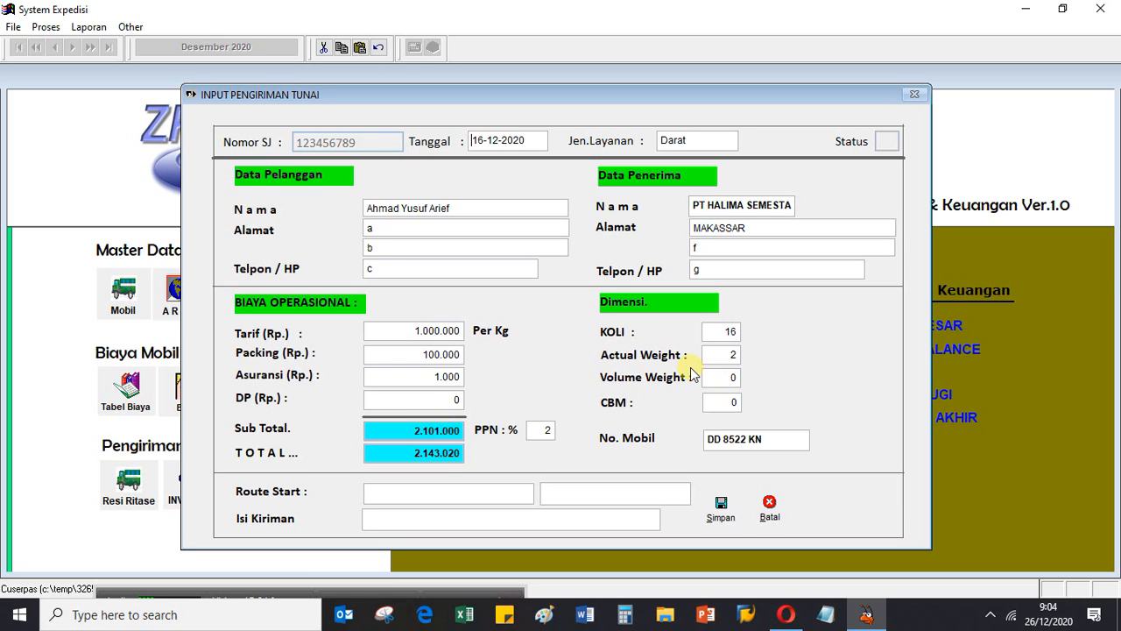
click(769, 504)
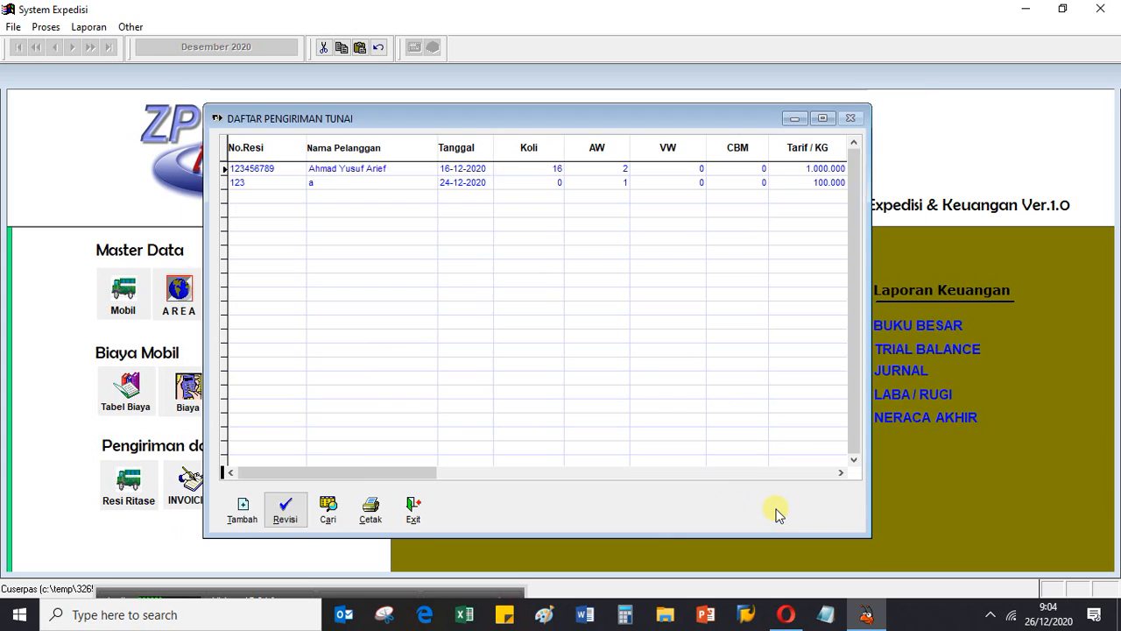
click(413, 508)
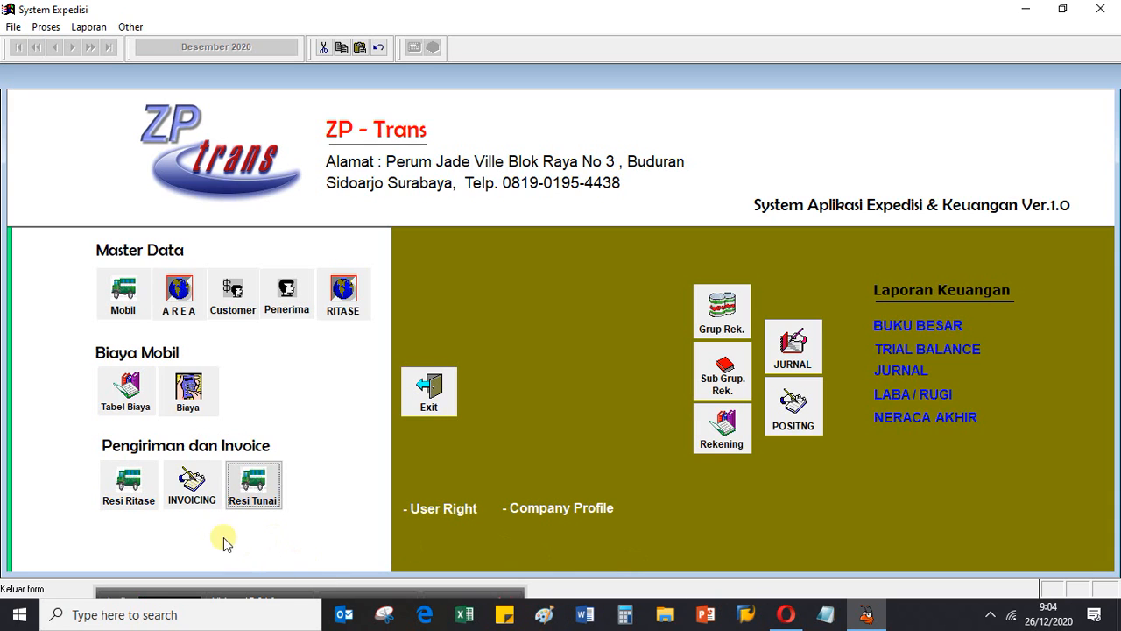
mouse_move(249, 588)
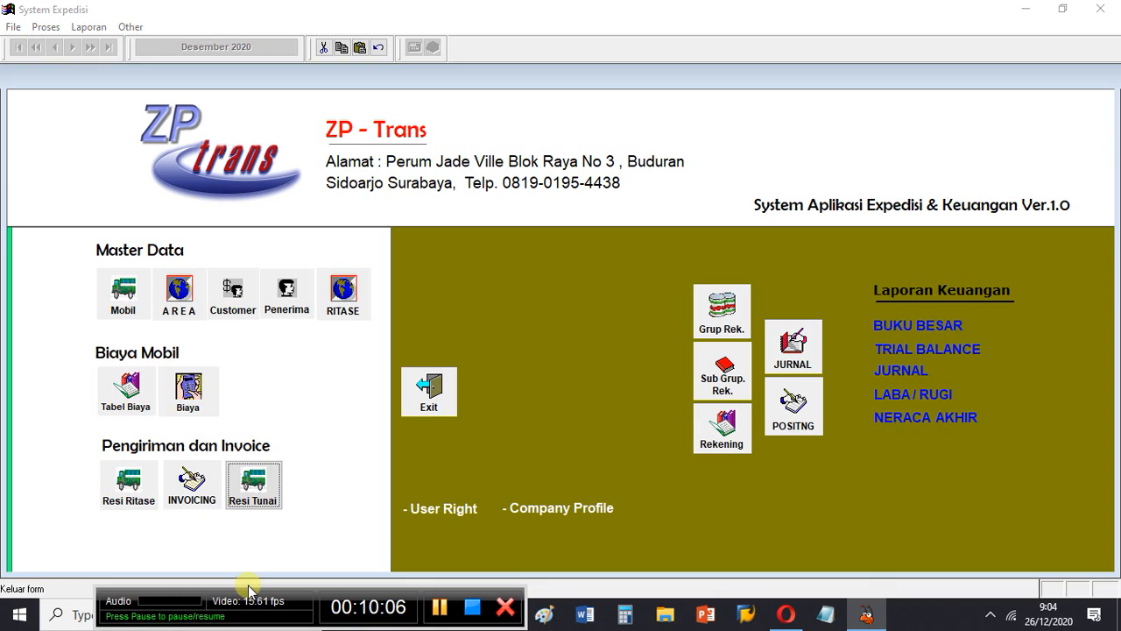
drag(248, 577, 248, 566)
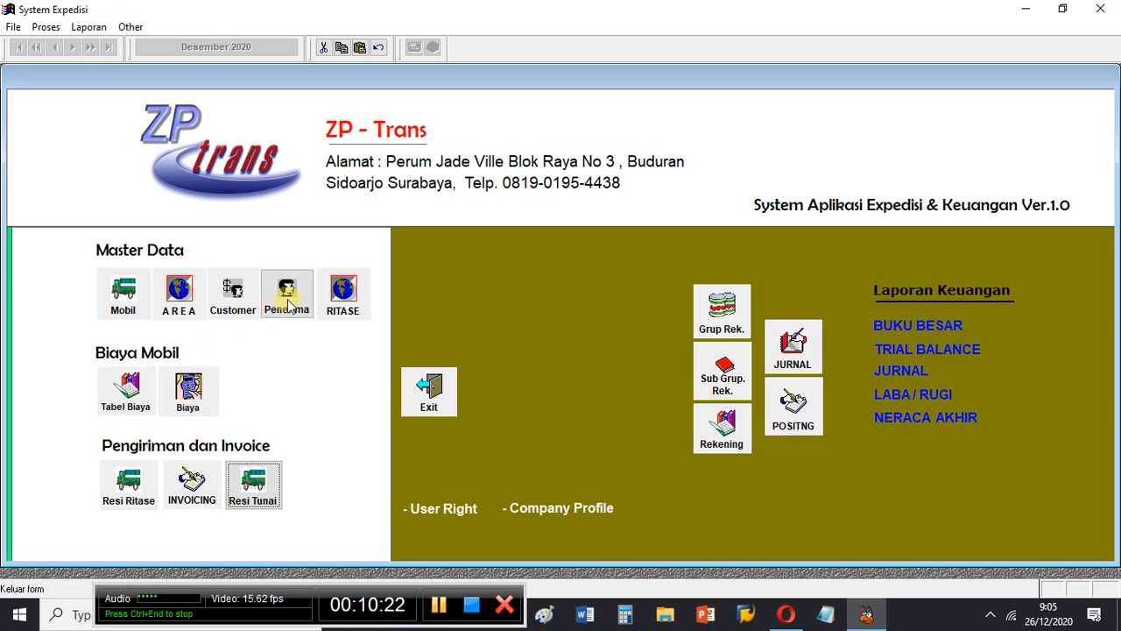
- Open the Ritase master data and examine the routes, fleet types, tariffs and transport costs across its columns
click(344, 296)
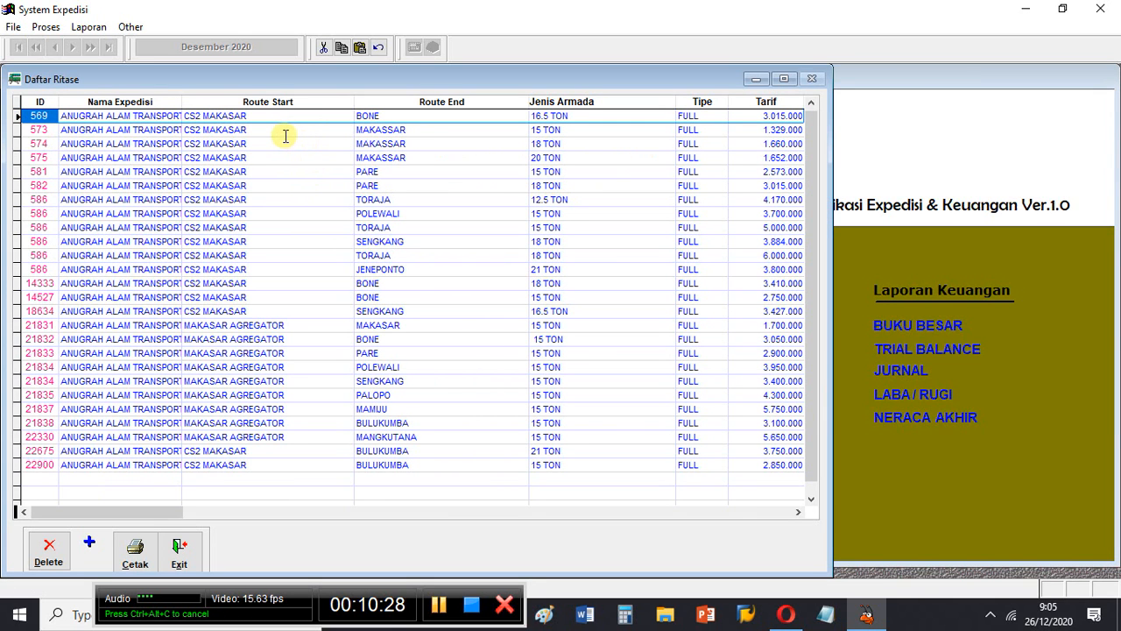
scroll(288, 145, down, 2)
scroll(289, 147, up, 2)
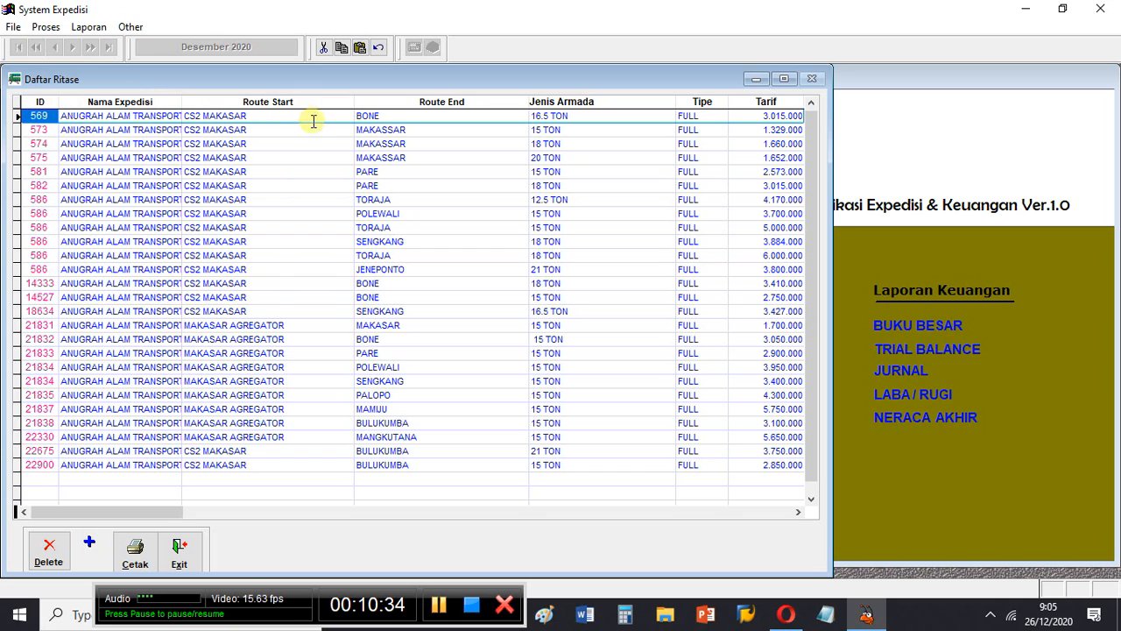
click(447, 116)
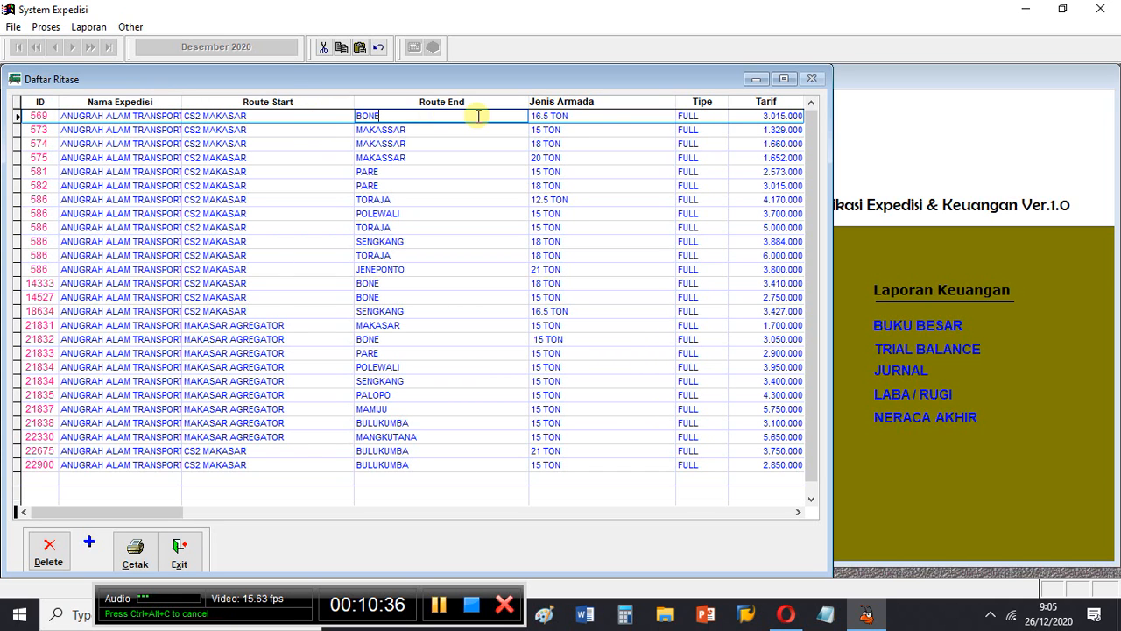
click(798, 512)
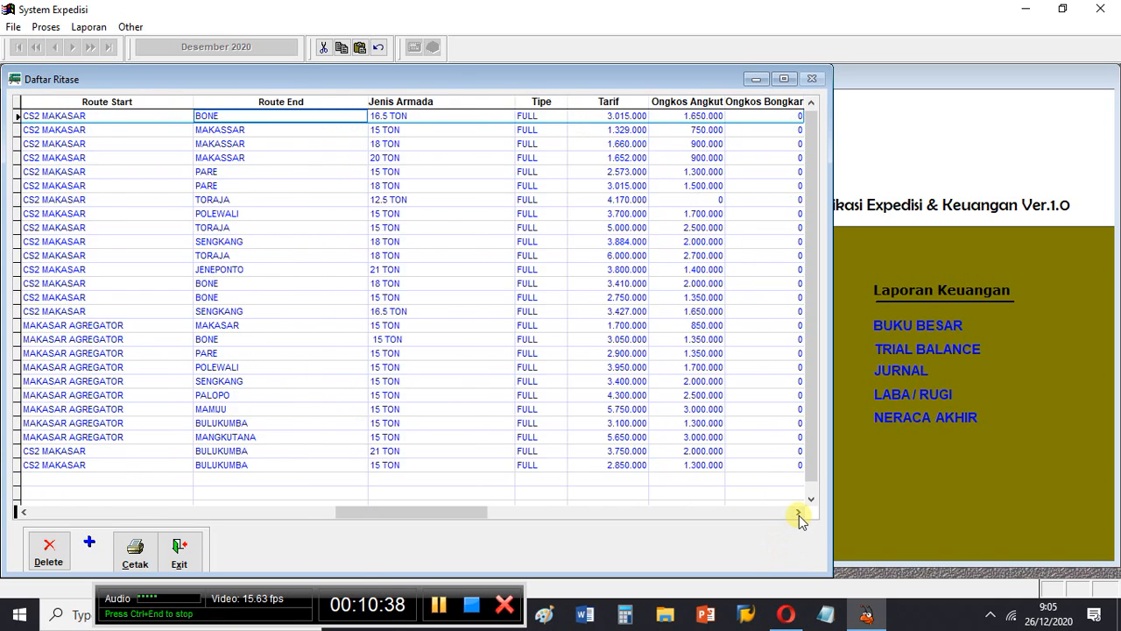
click(797, 512)
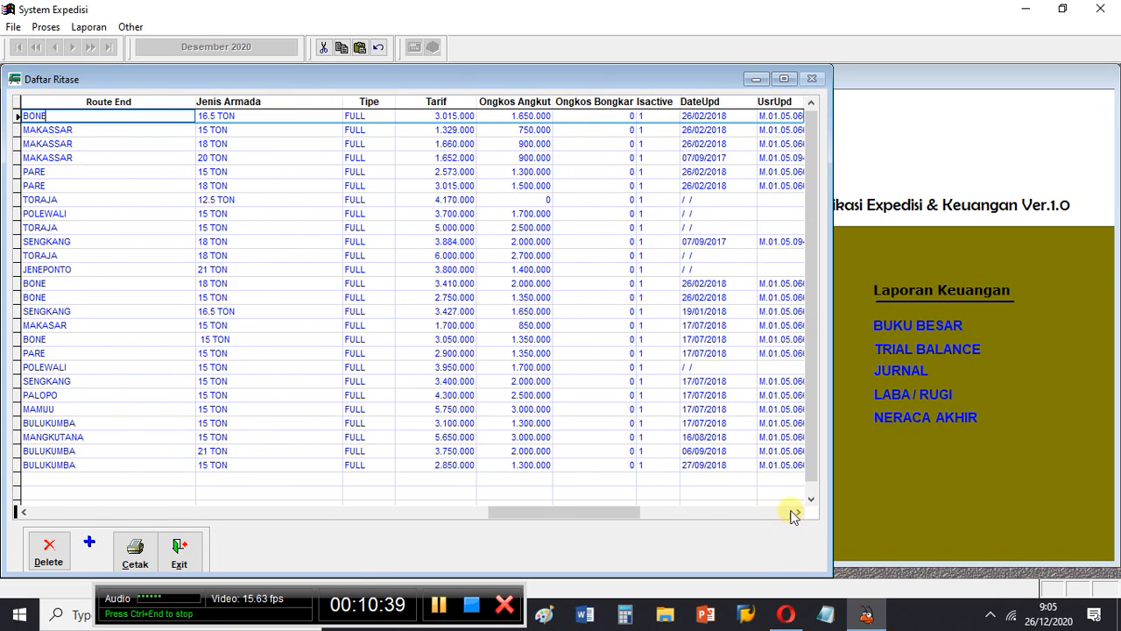
- Check the Tarif and Jenis Armada values of several Ritase routes, return to the first columns, and close the list
click(424, 115)
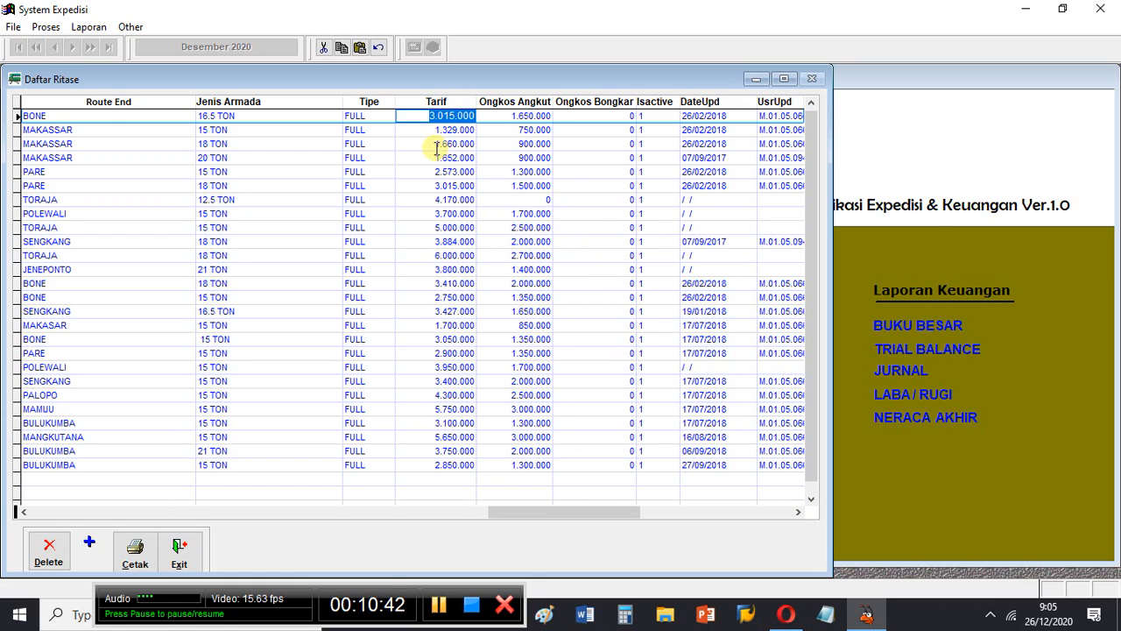
click(426, 144)
click(421, 200)
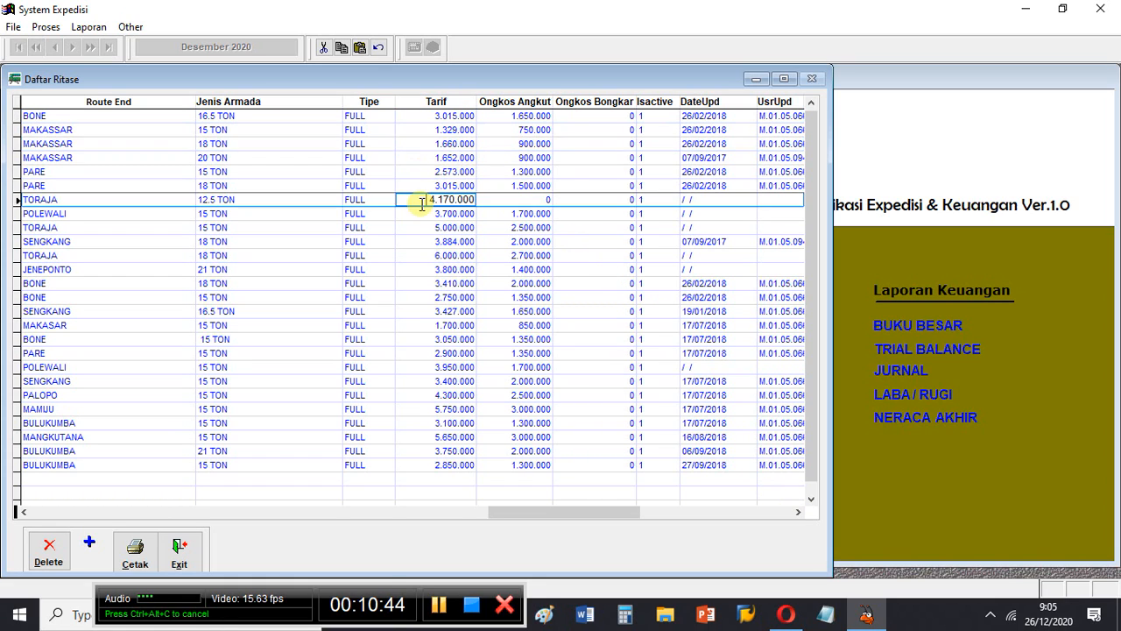
click(242, 243)
click(241, 280)
click(272, 228)
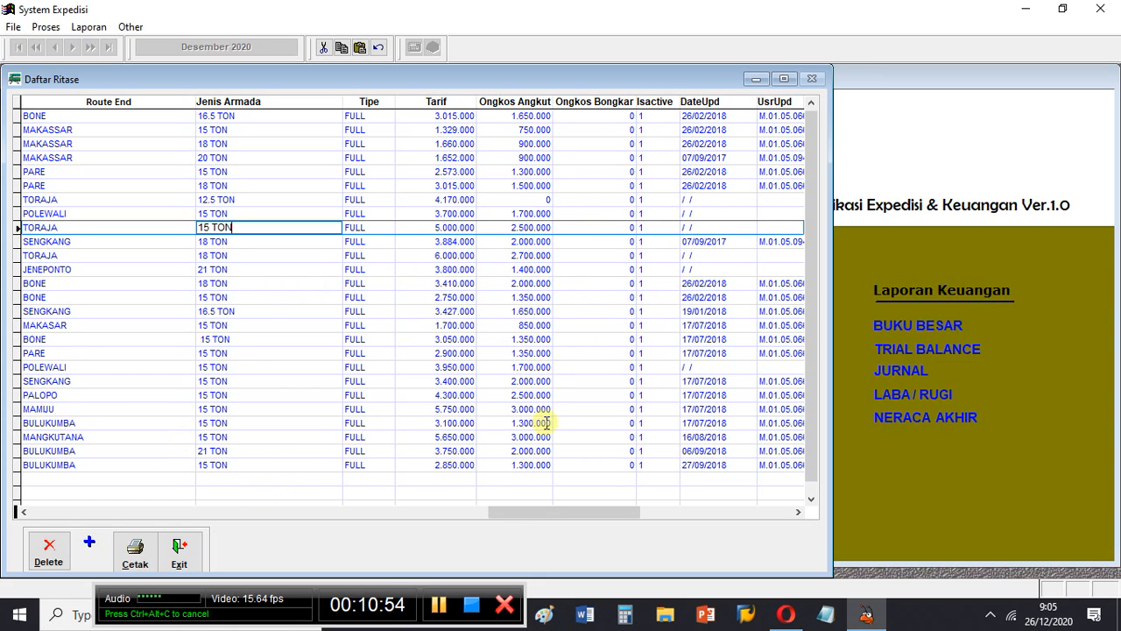
drag(500, 518, 100, 475)
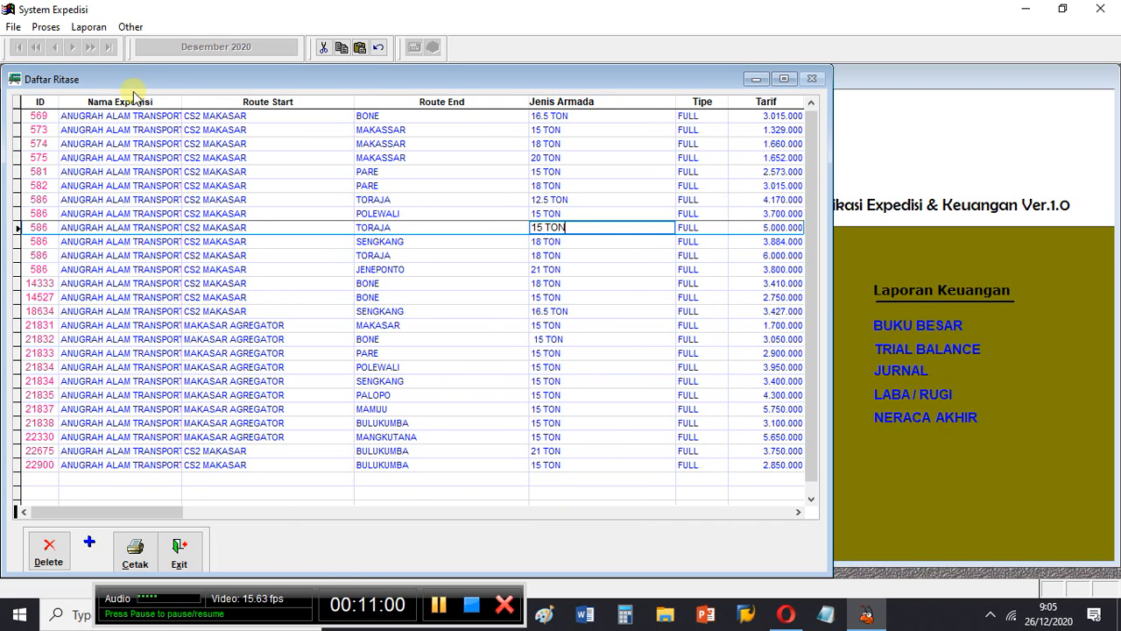
click(183, 552)
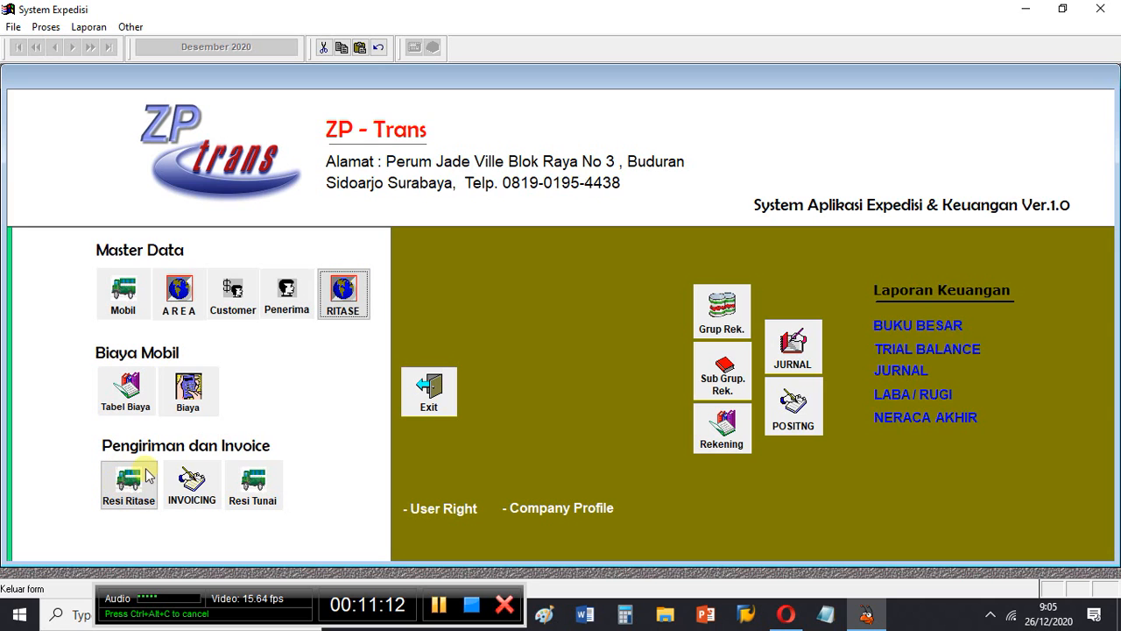
- Review the AGR ritase shipment dated 15-01-2019 in its revision form, cancel without saving, and close the ritase shipment list
click(128, 484)
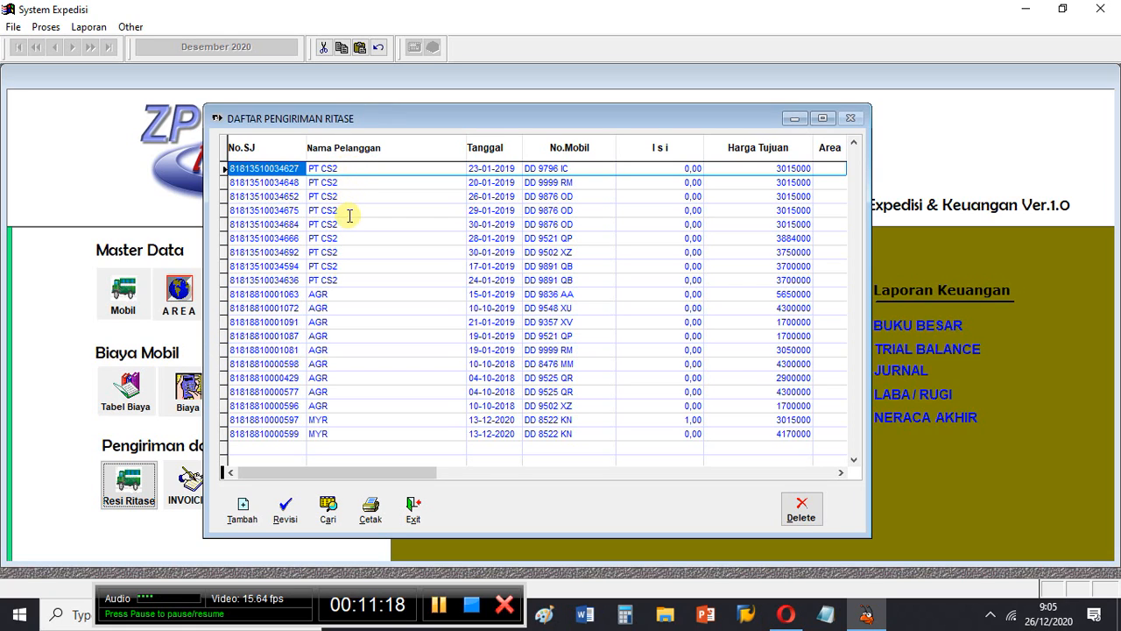
click(357, 294)
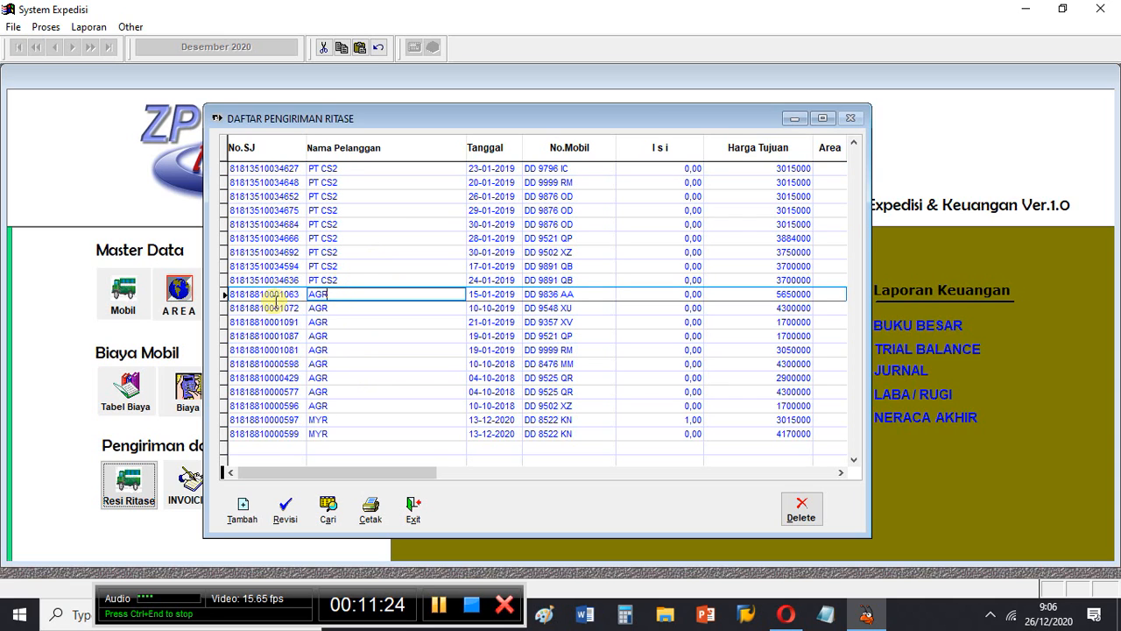
click(283, 510)
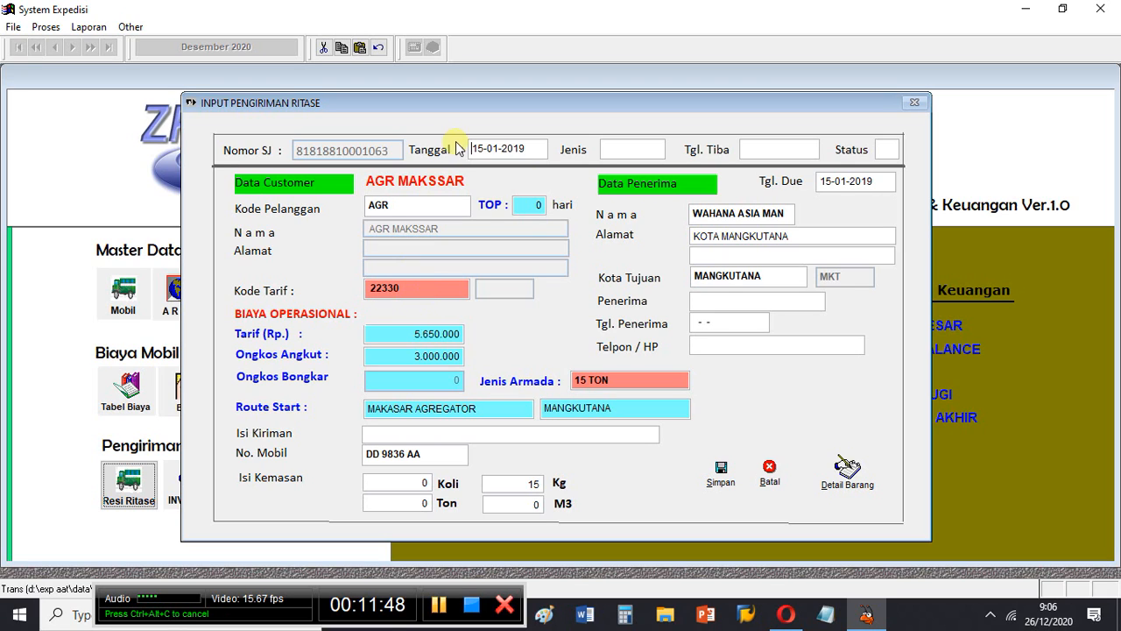
click(459, 206)
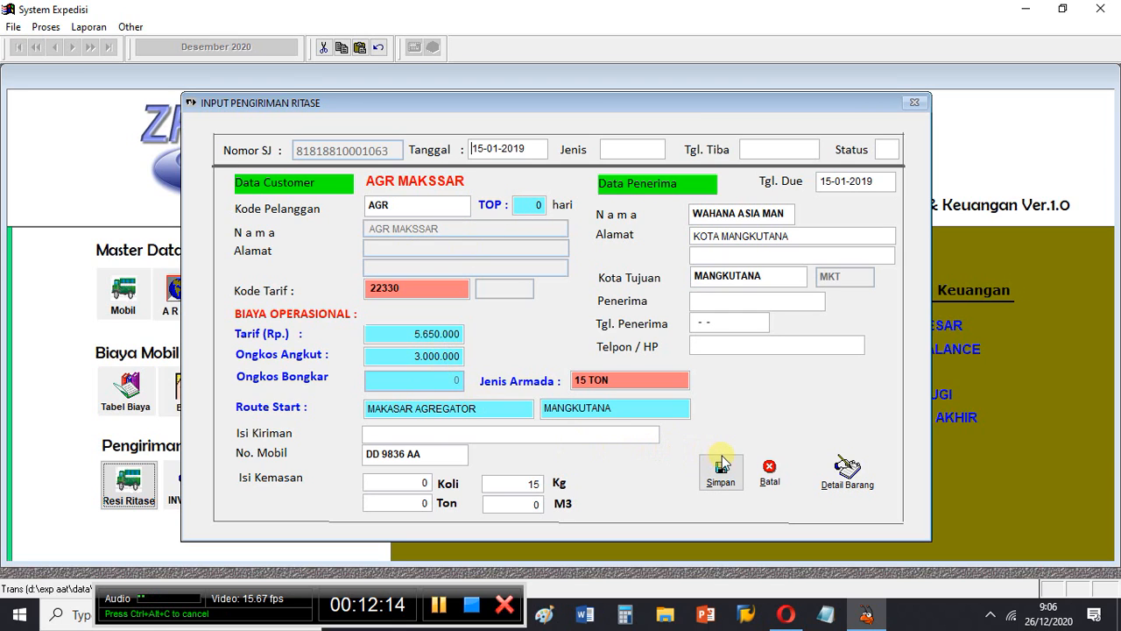
click(769, 477)
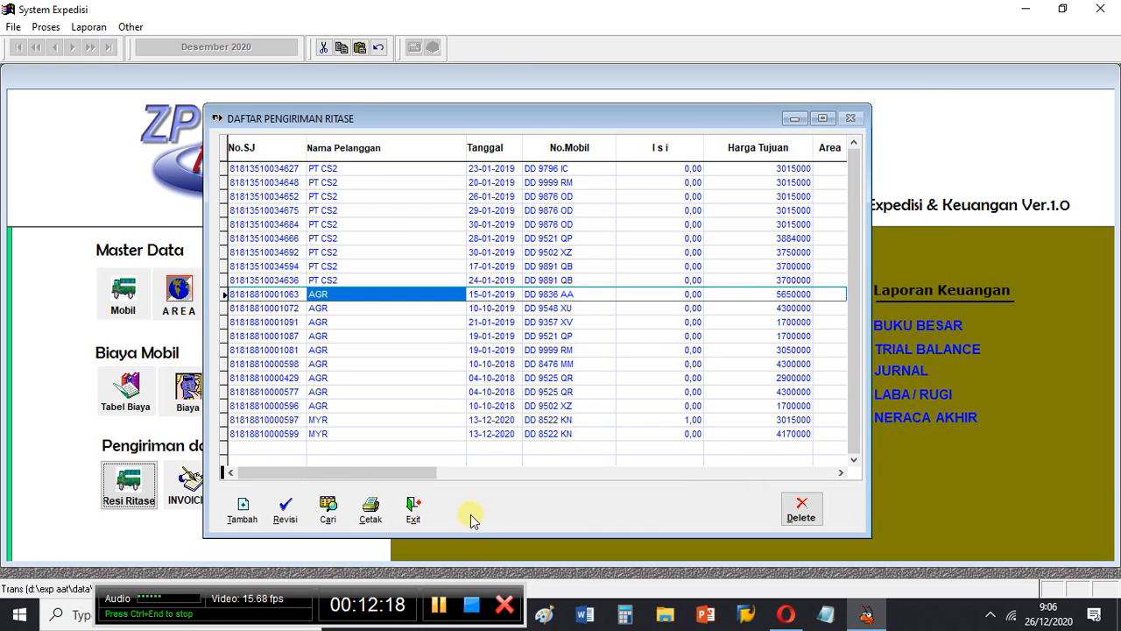
click(414, 508)
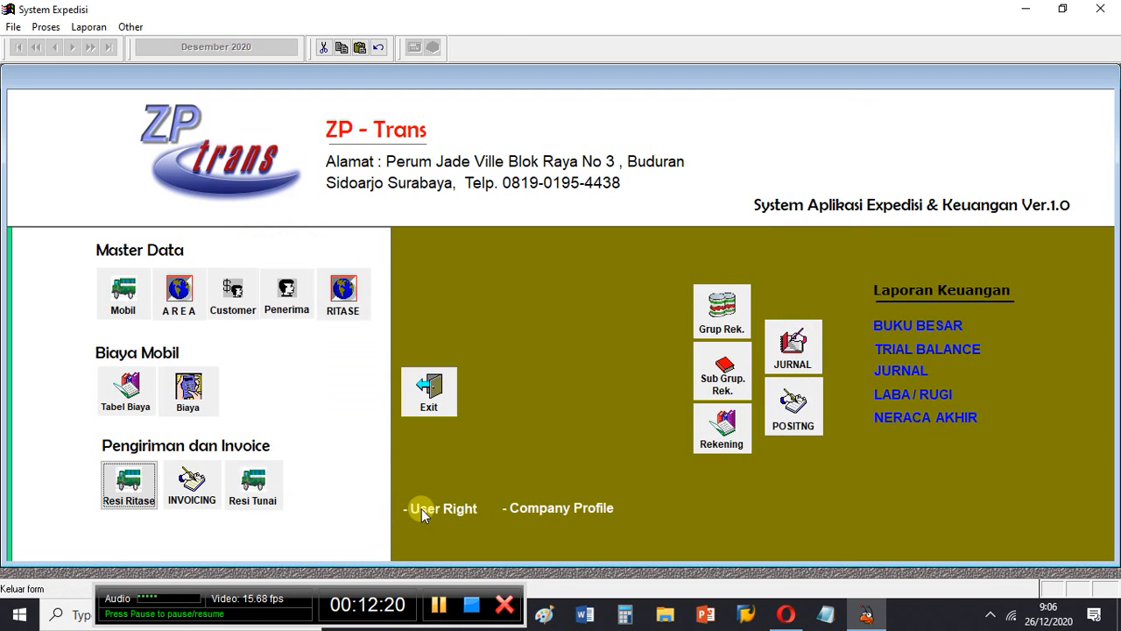
- Open the MAYORA invoice dated 13-12-2020 for correction, check its delivery note row, and close it without saving
click(190, 487)
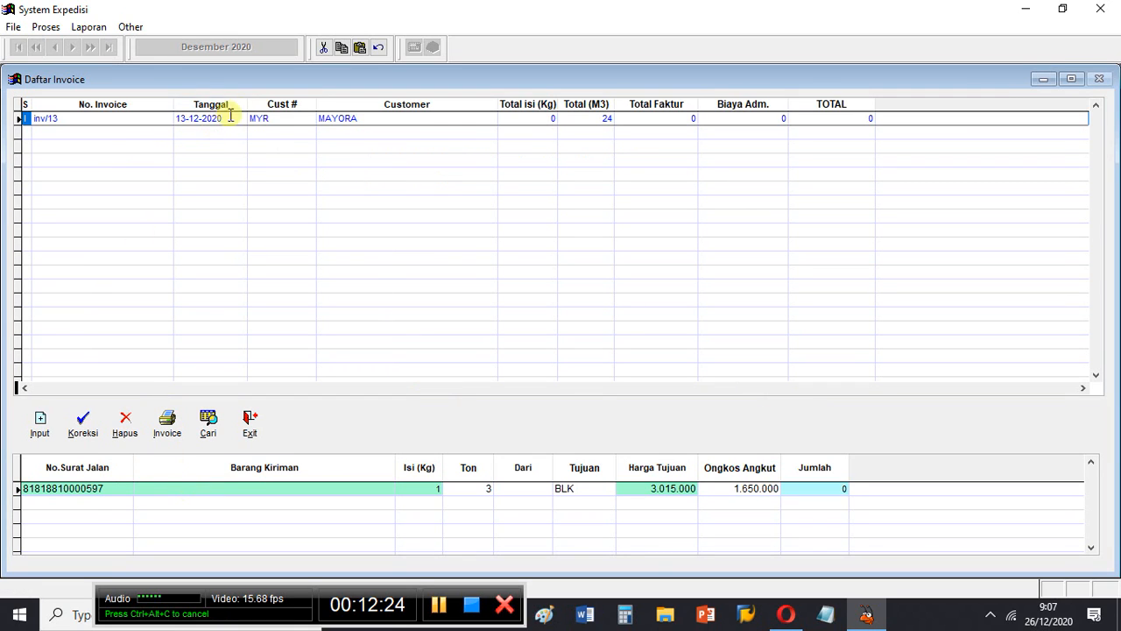
click(374, 118)
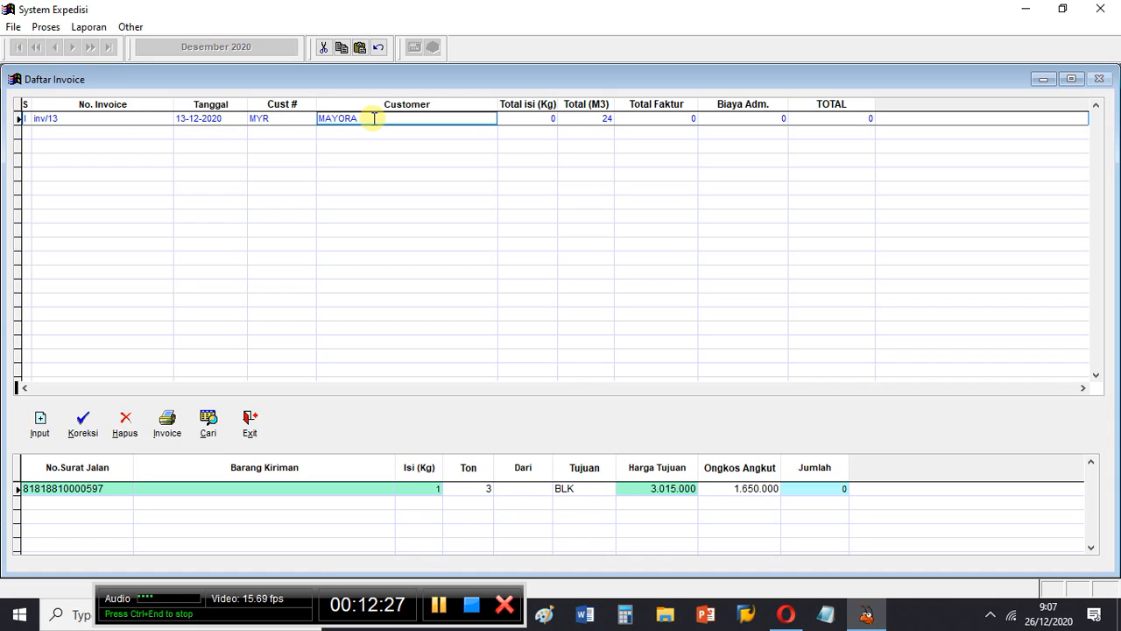
click(152, 116)
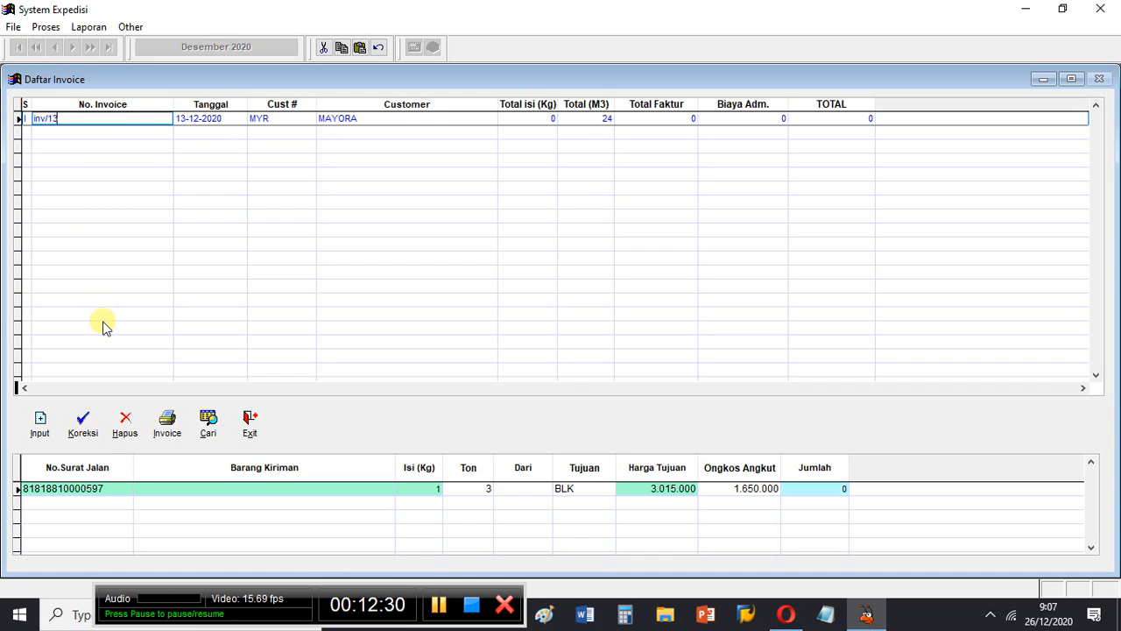
click(82, 426)
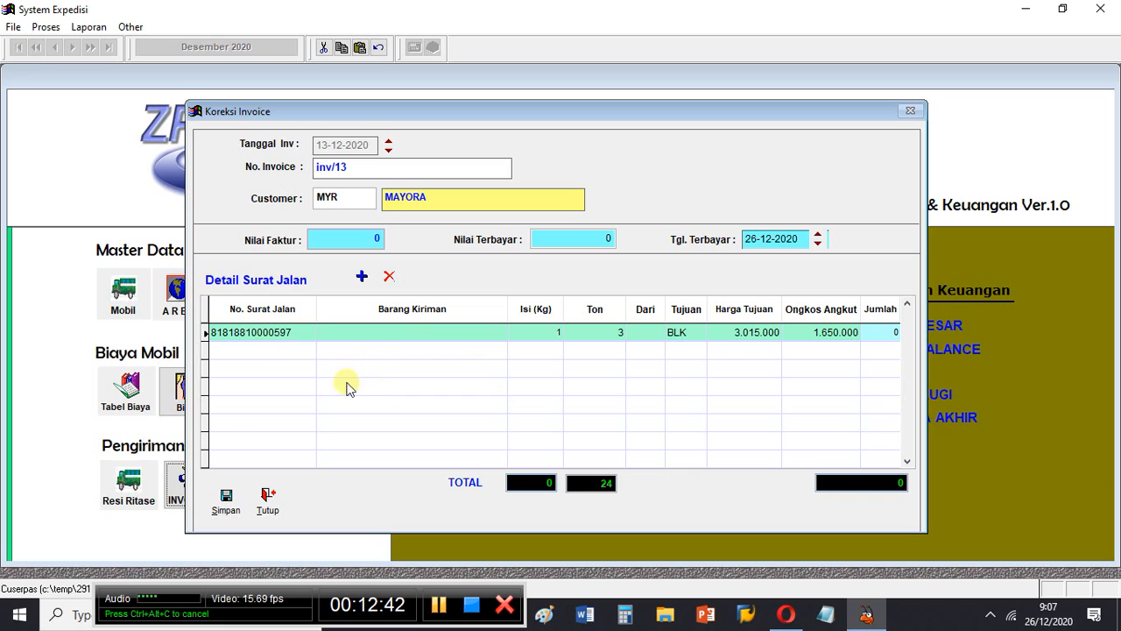
click(393, 332)
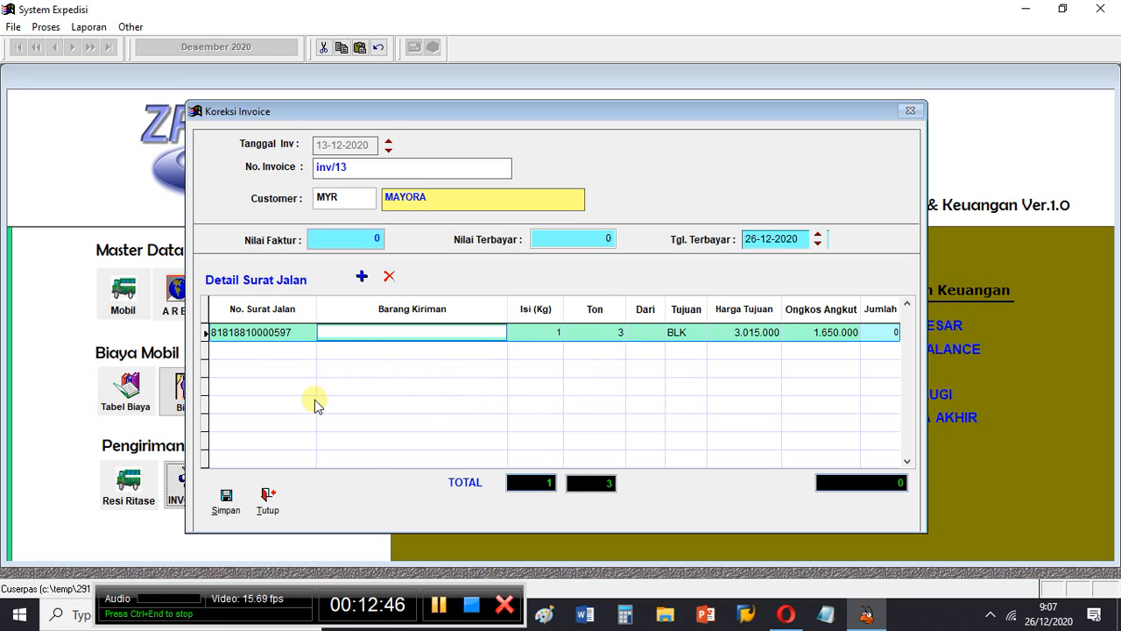
click(267, 502)
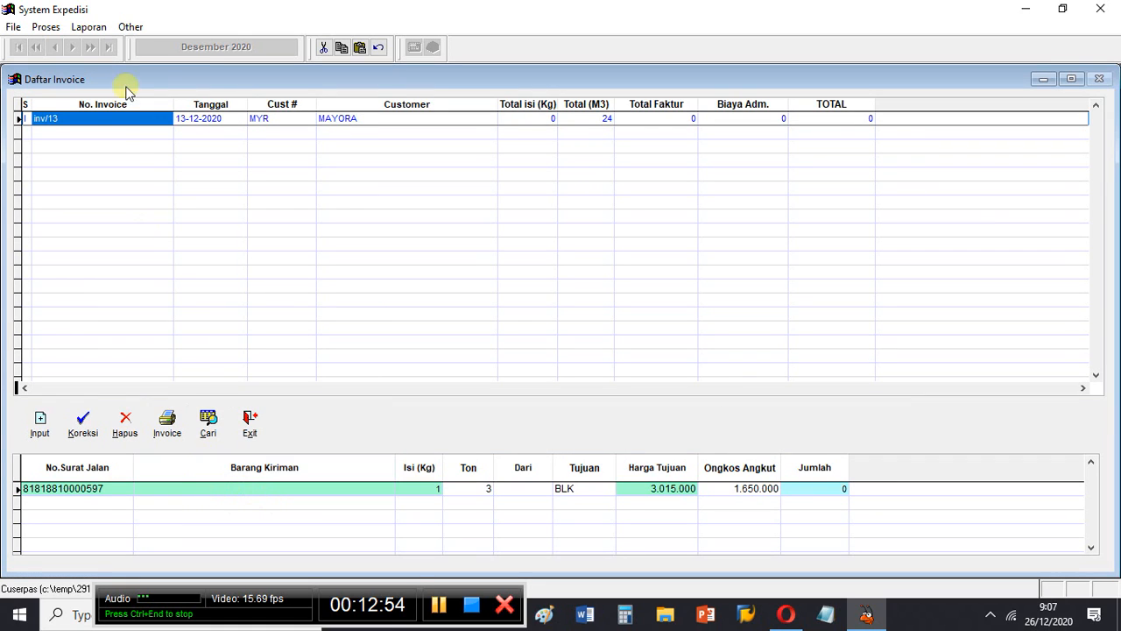
- Preview the printed MAYORA invoice on screen at full size and examine it from the header
click(166, 422)
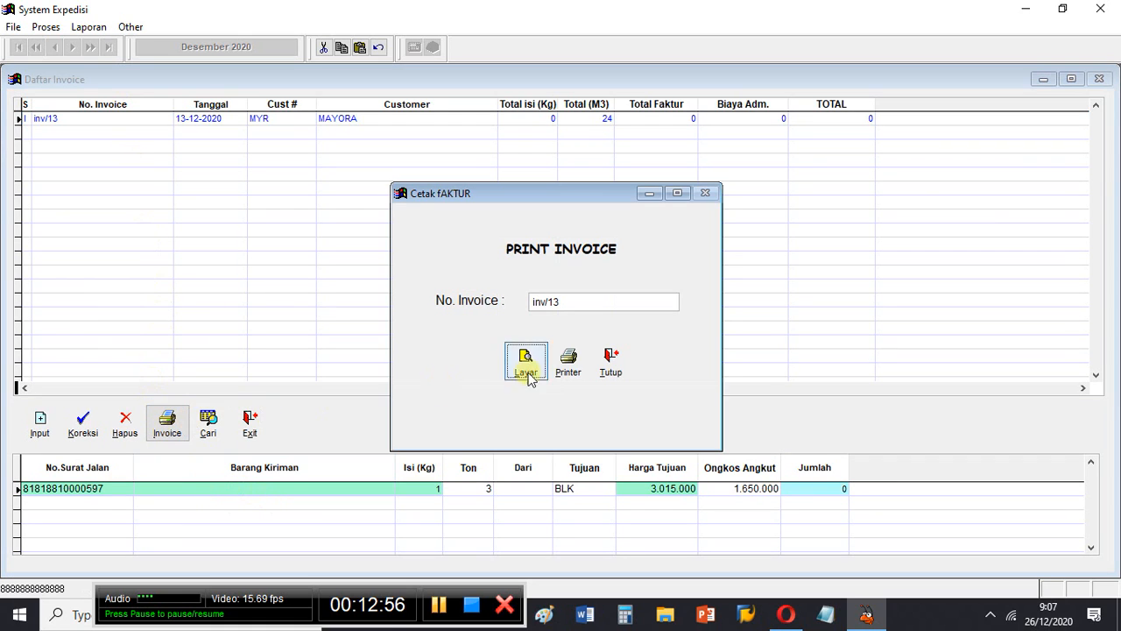
click(526, 359)
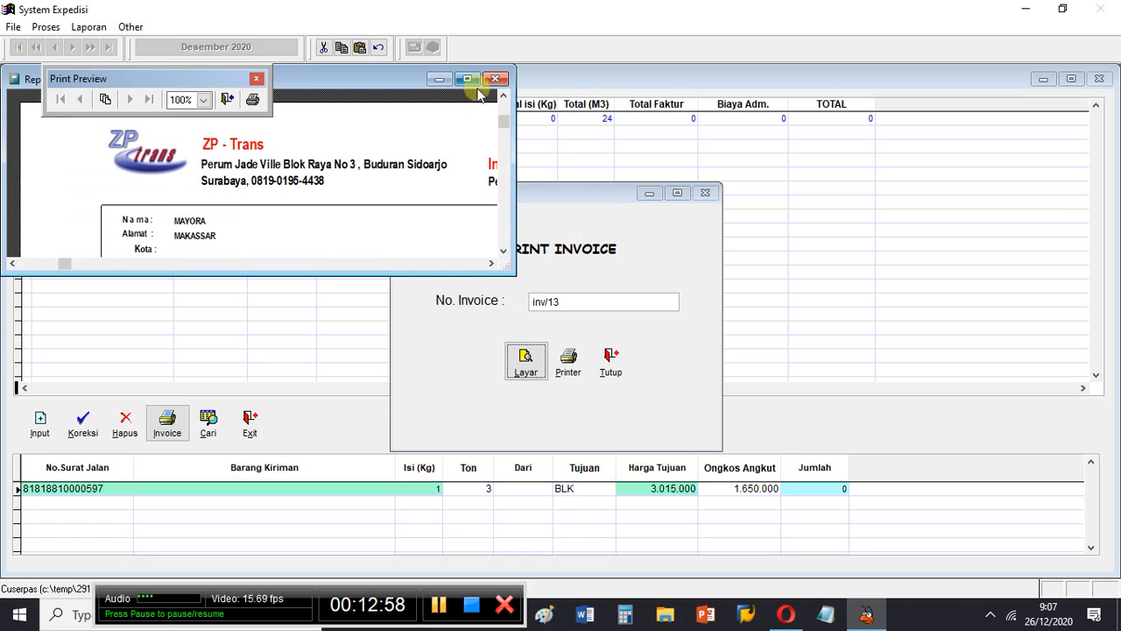
click(475, 80)
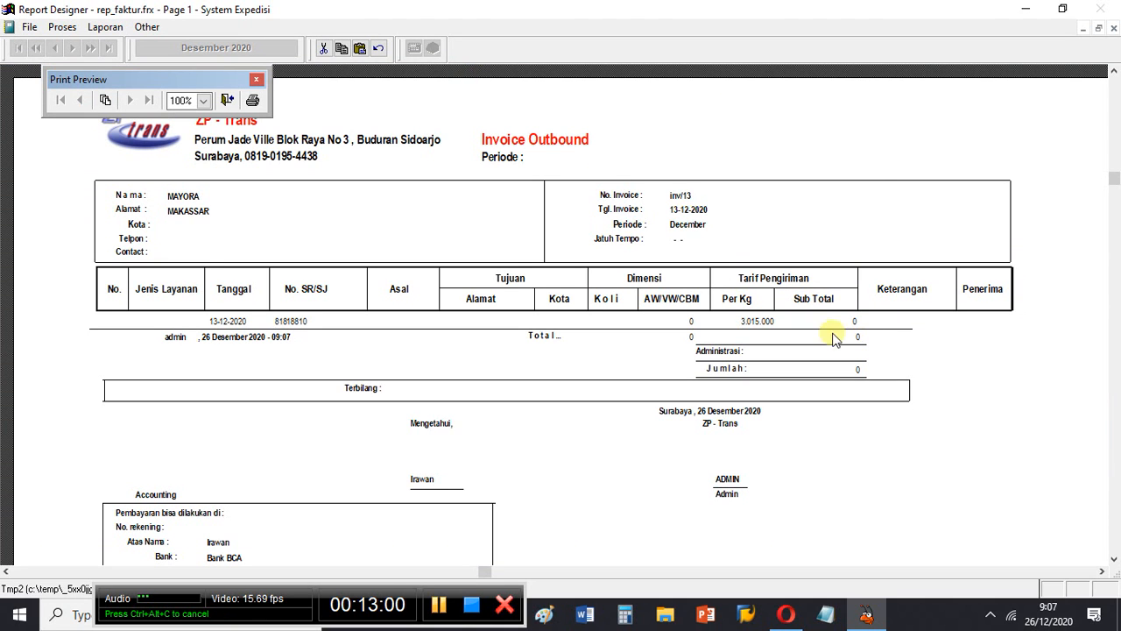
scroll(548, 382, up, 1)
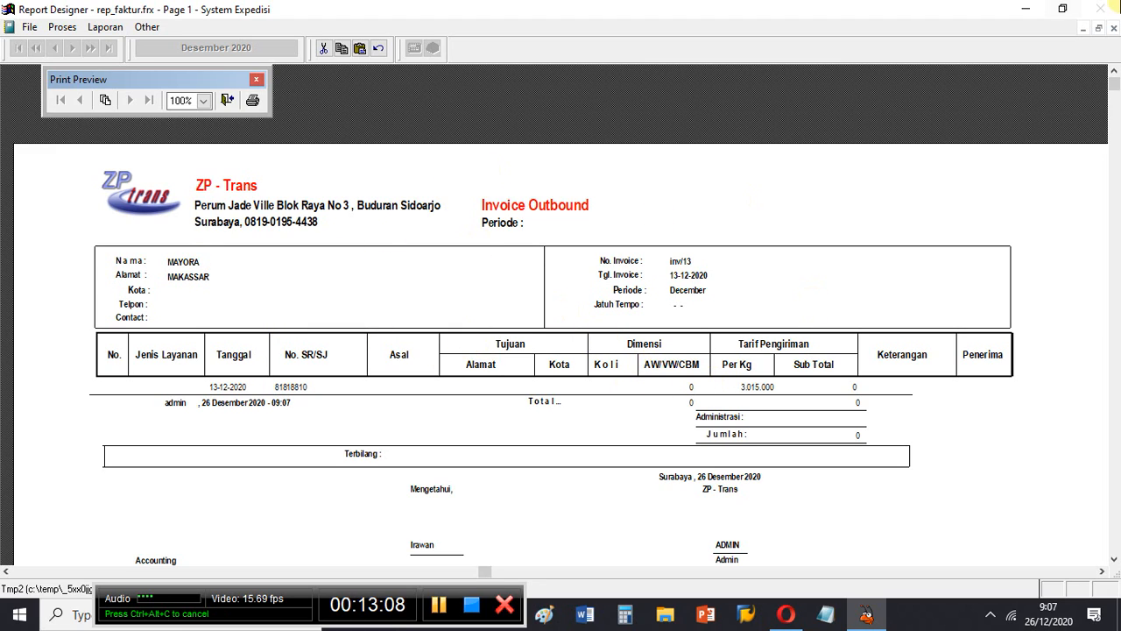
- Close the printed invoice preview, the print invoice dialog and the Daftar Invoice list to return to the main screen
click(1113, 28)
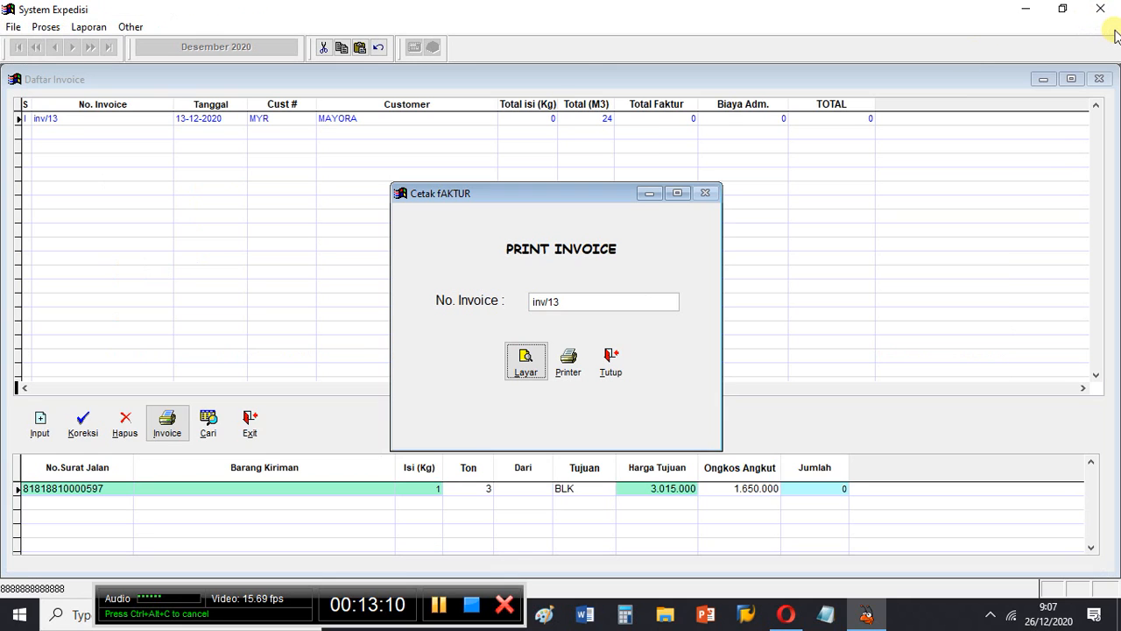
click(629, 358)
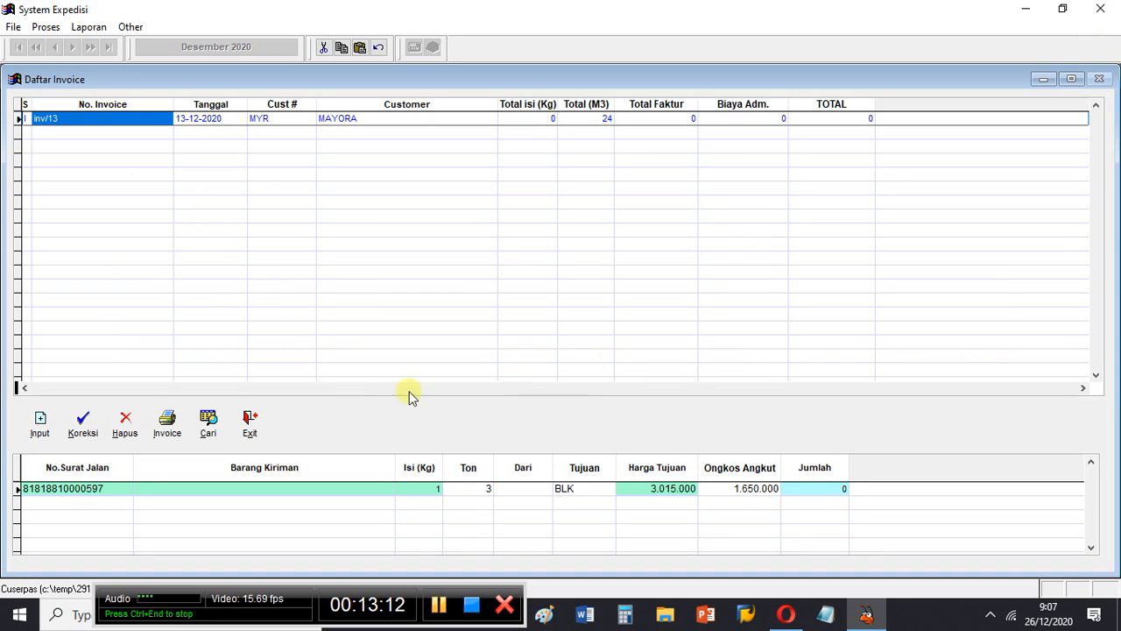
click(252, 429)
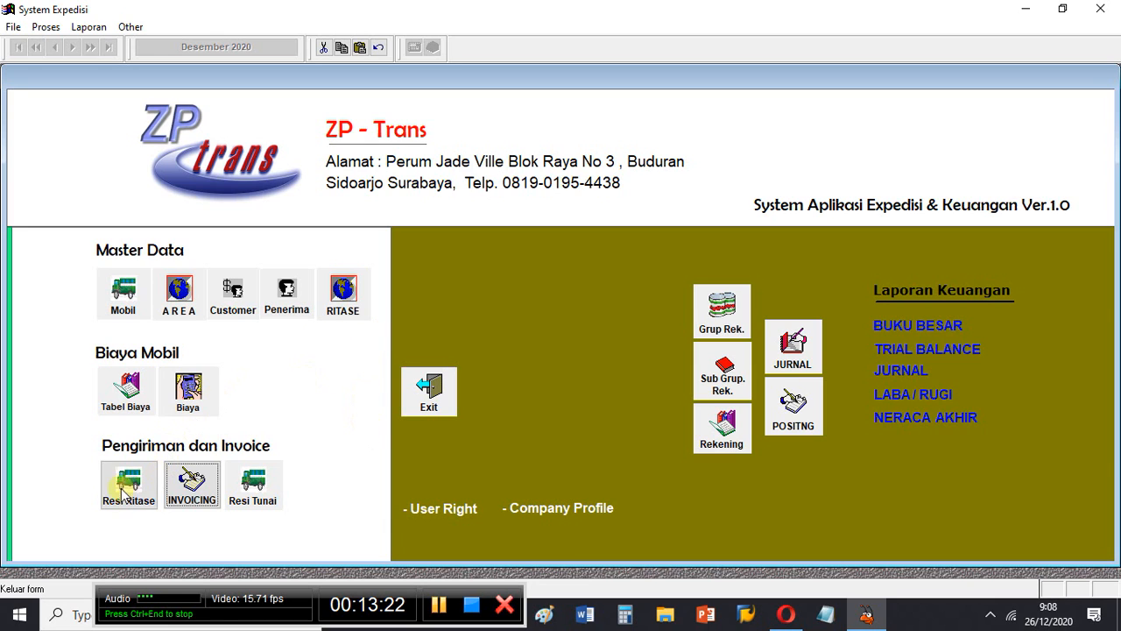
- Open the cash shipment list, review the shipment dated 16-12-2020 in its revision form, and cancel without saving
click(253, 486)
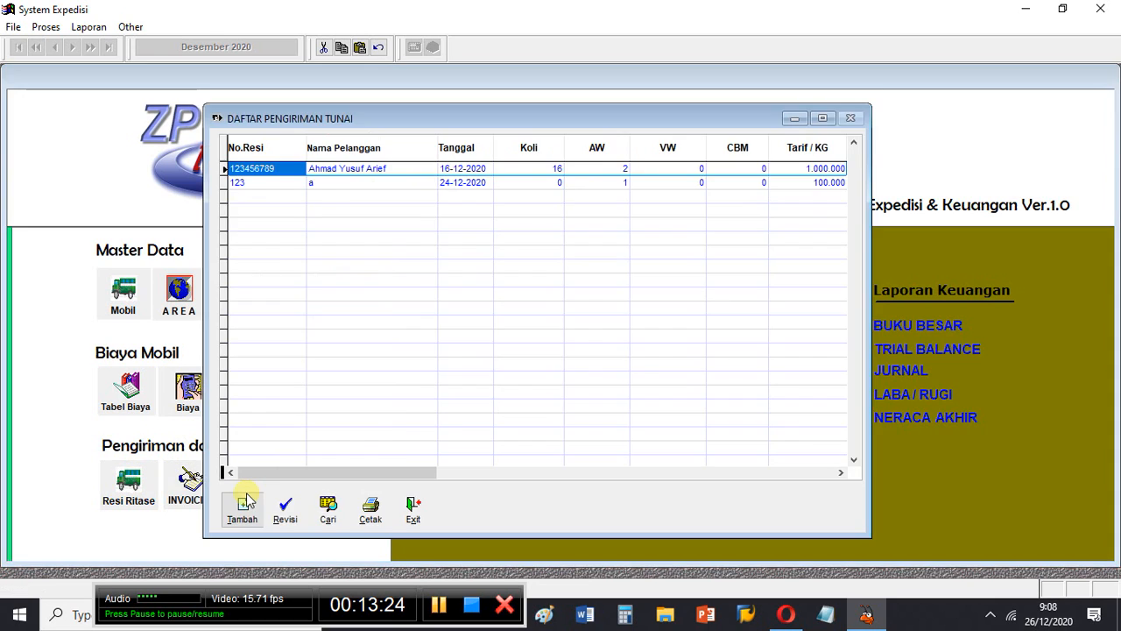
click(284, 508)
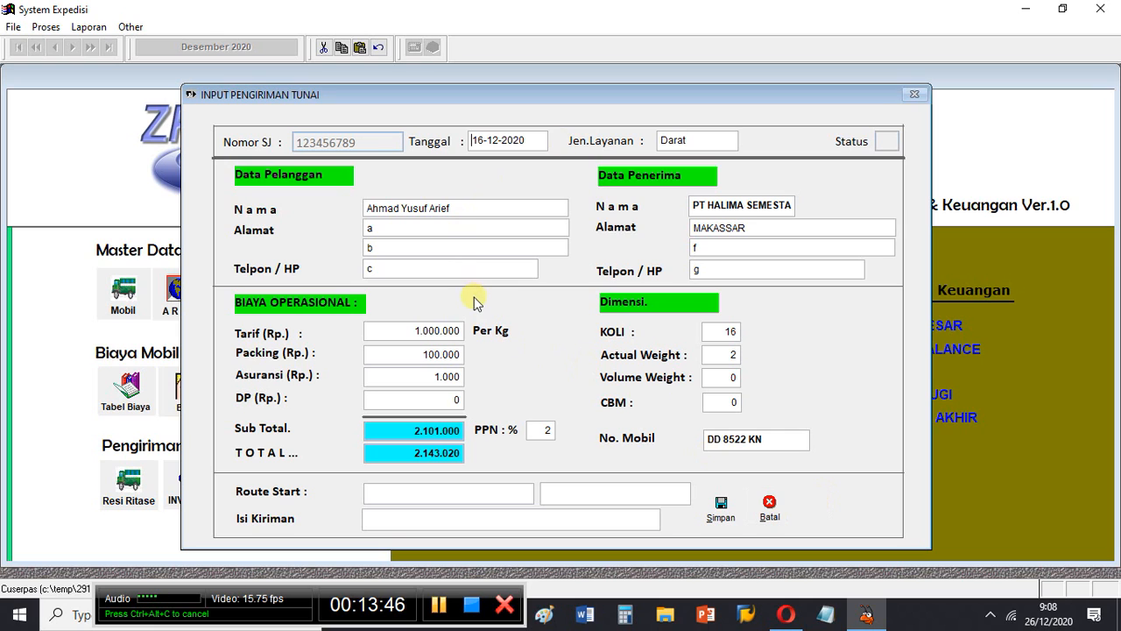
click(771, 508)
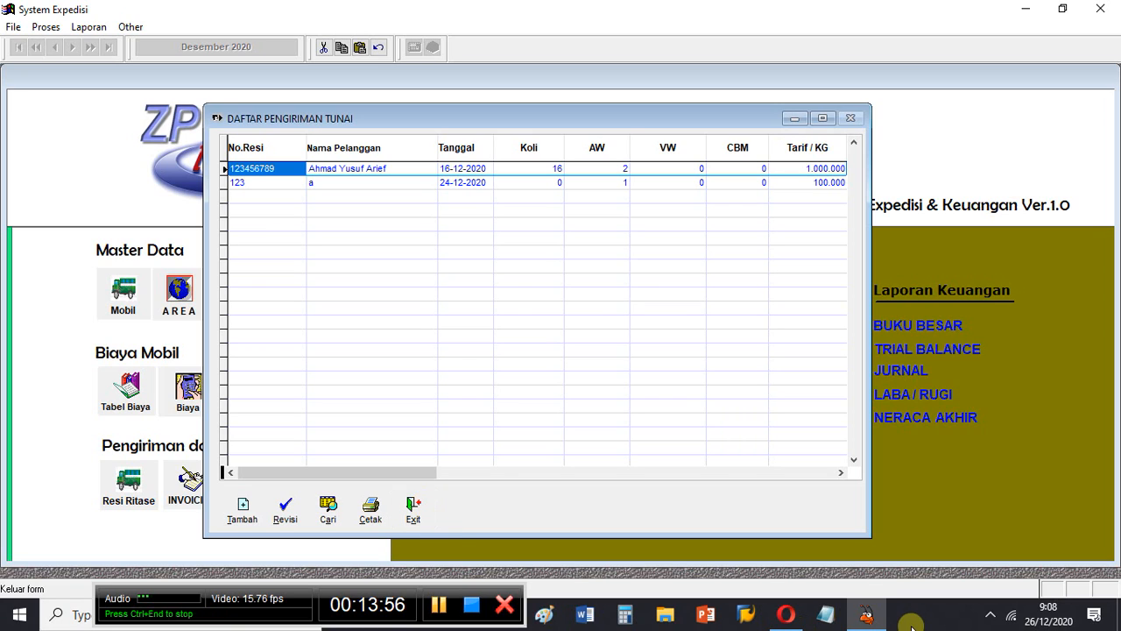
- Switch to the Opera browser, load aplikasiexpedisi.com in place of the WordPress blog post, and view the home page's welcome article
click(793, 613)
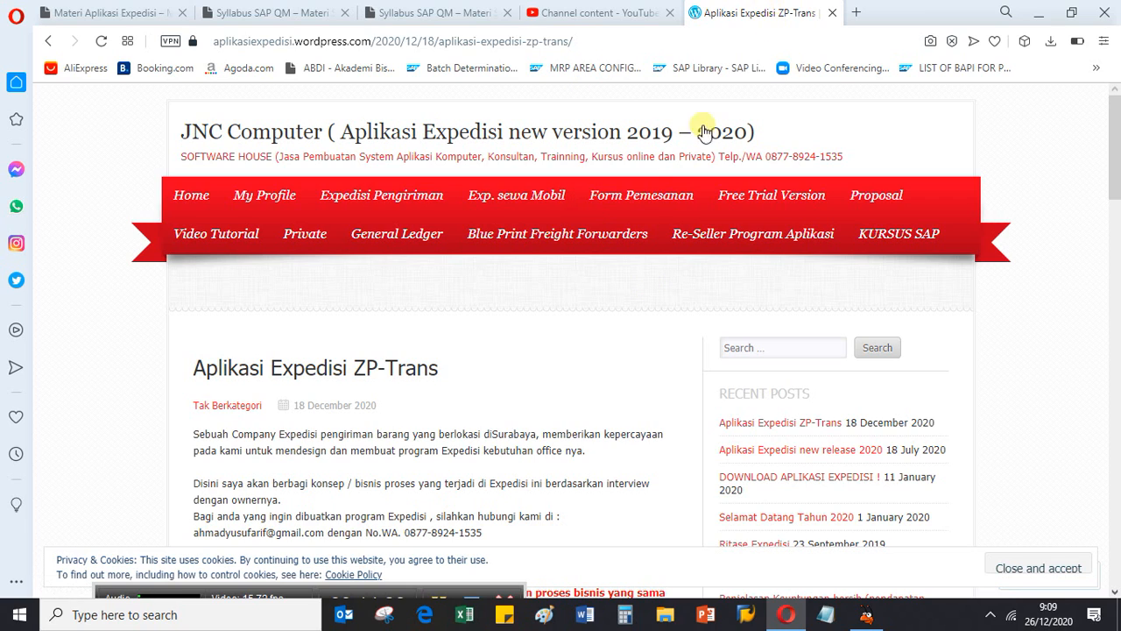
click(604, 45)
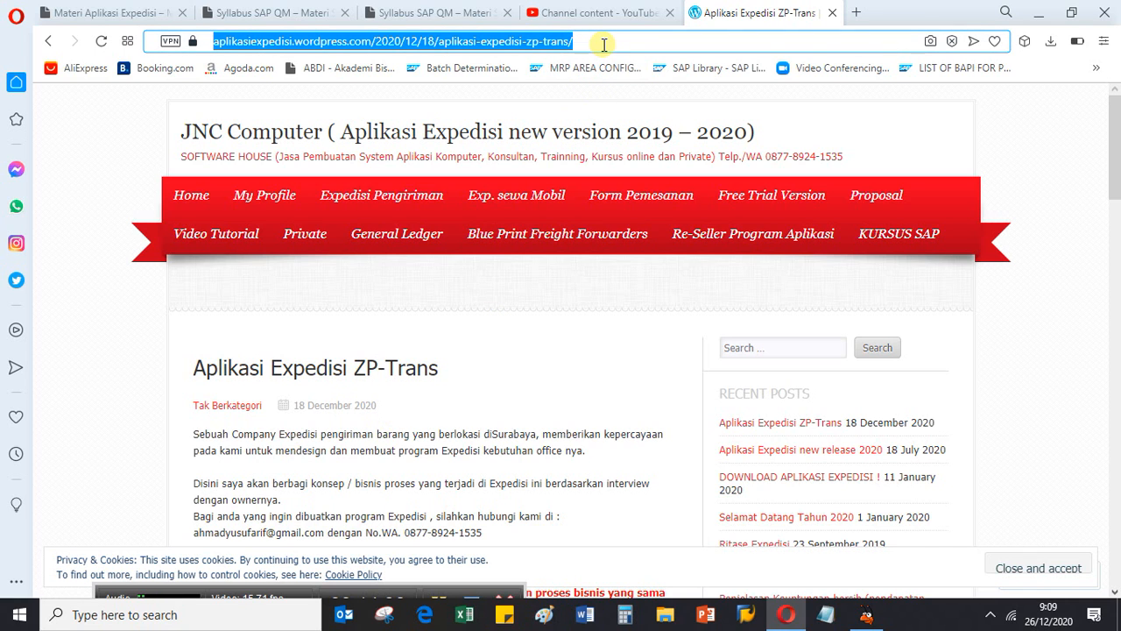
text(aplikasiexpedisi.wordpress.com)
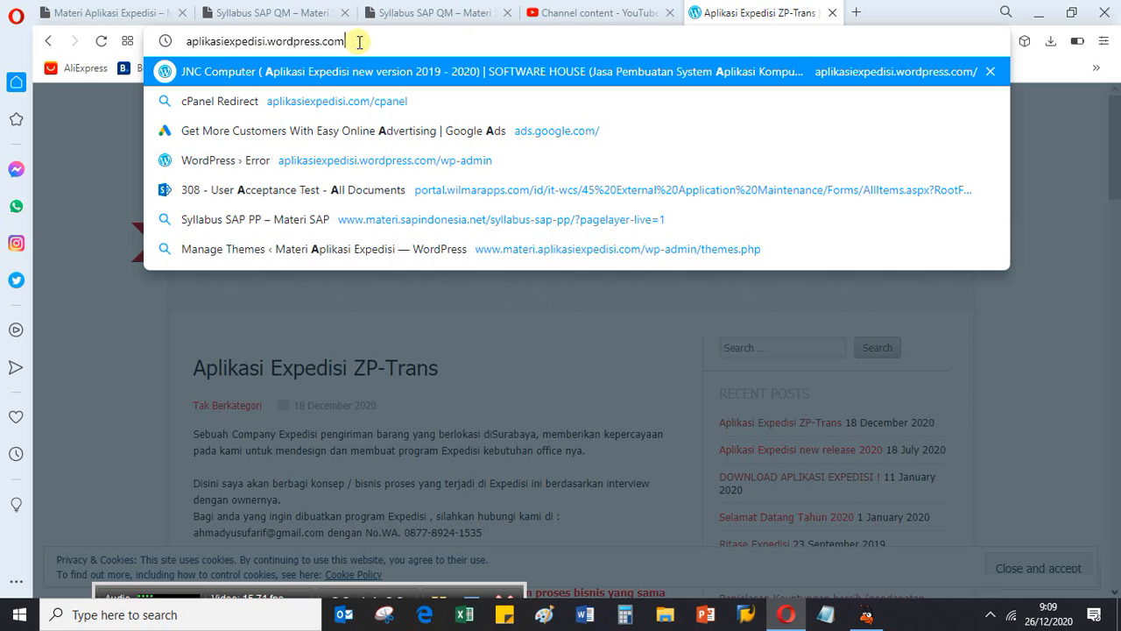
click(359, 41)
key(BackSpace)
key(BackSpace)
key(BackSpace)
key(BackSpace)
key(BackSpace)
key(BackSpace)
key(BackSpace)
key(BackSpace)
key(BackSpace)
key(BackSpace)
key(BackSpace)
key(BackSpace)
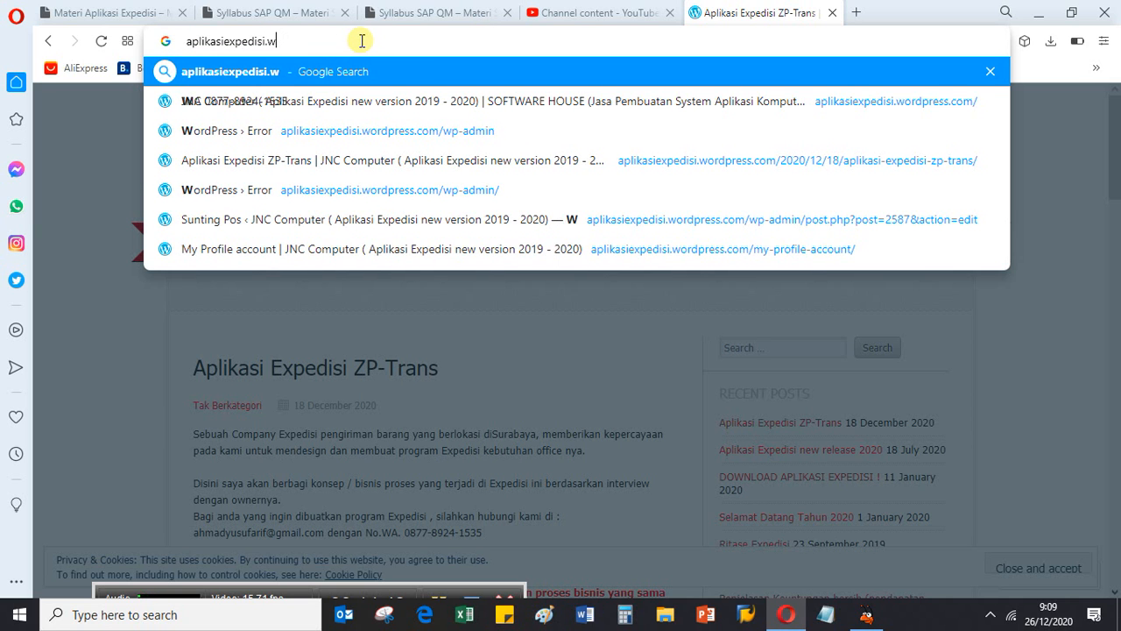
key(BackSpace)
text(com)
key(Delete)
key(Return)
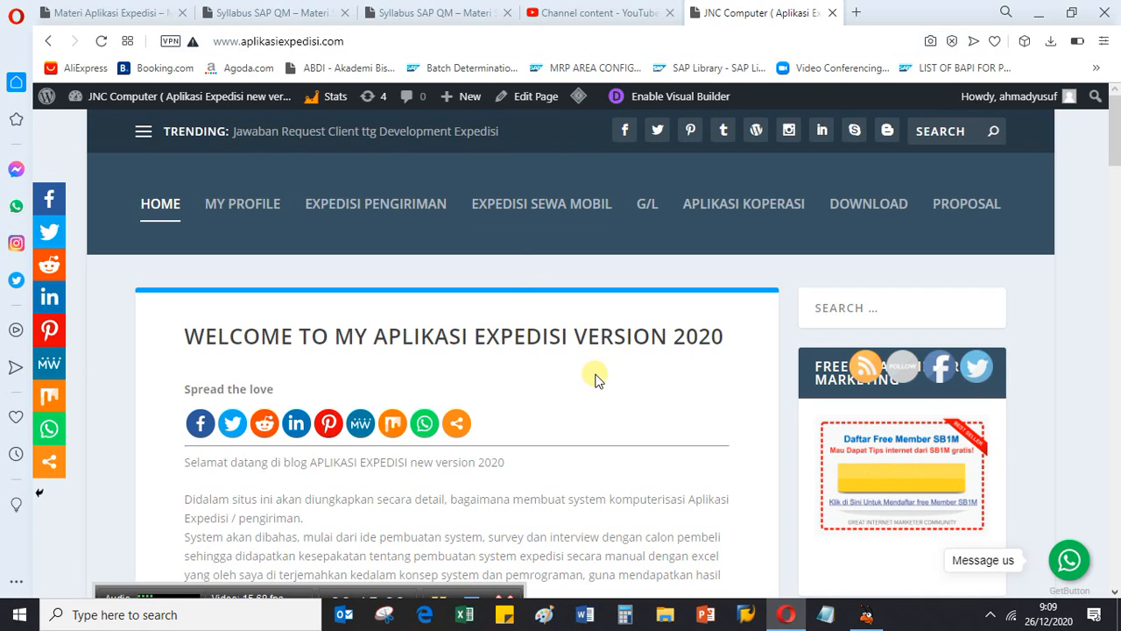
scroll(595, 378, down, 2)
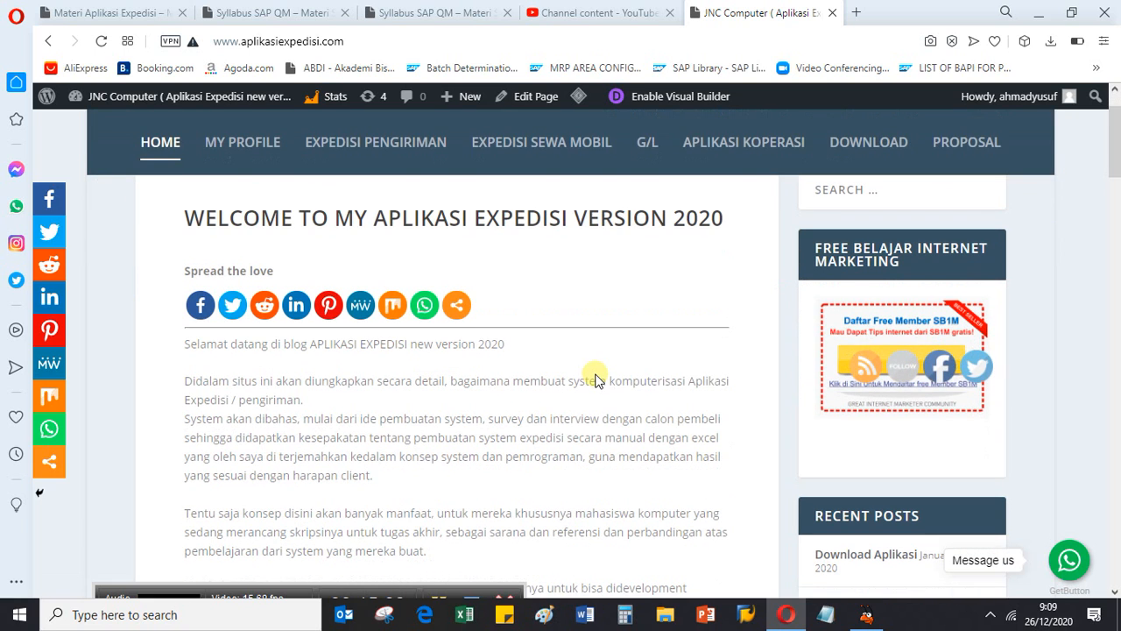